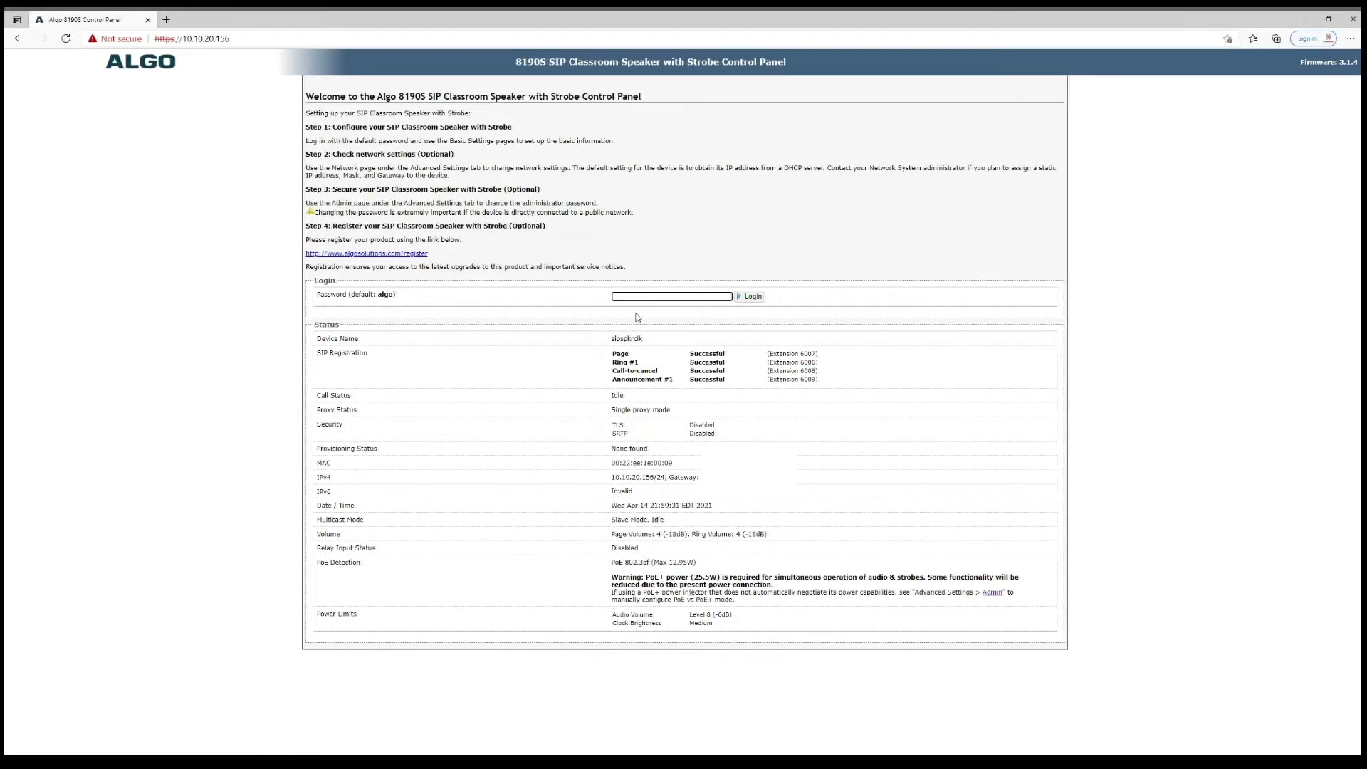
Step: Log in to the control panel with the password and go to the Clock Settings page
click(645, 299)
click(749, 296)
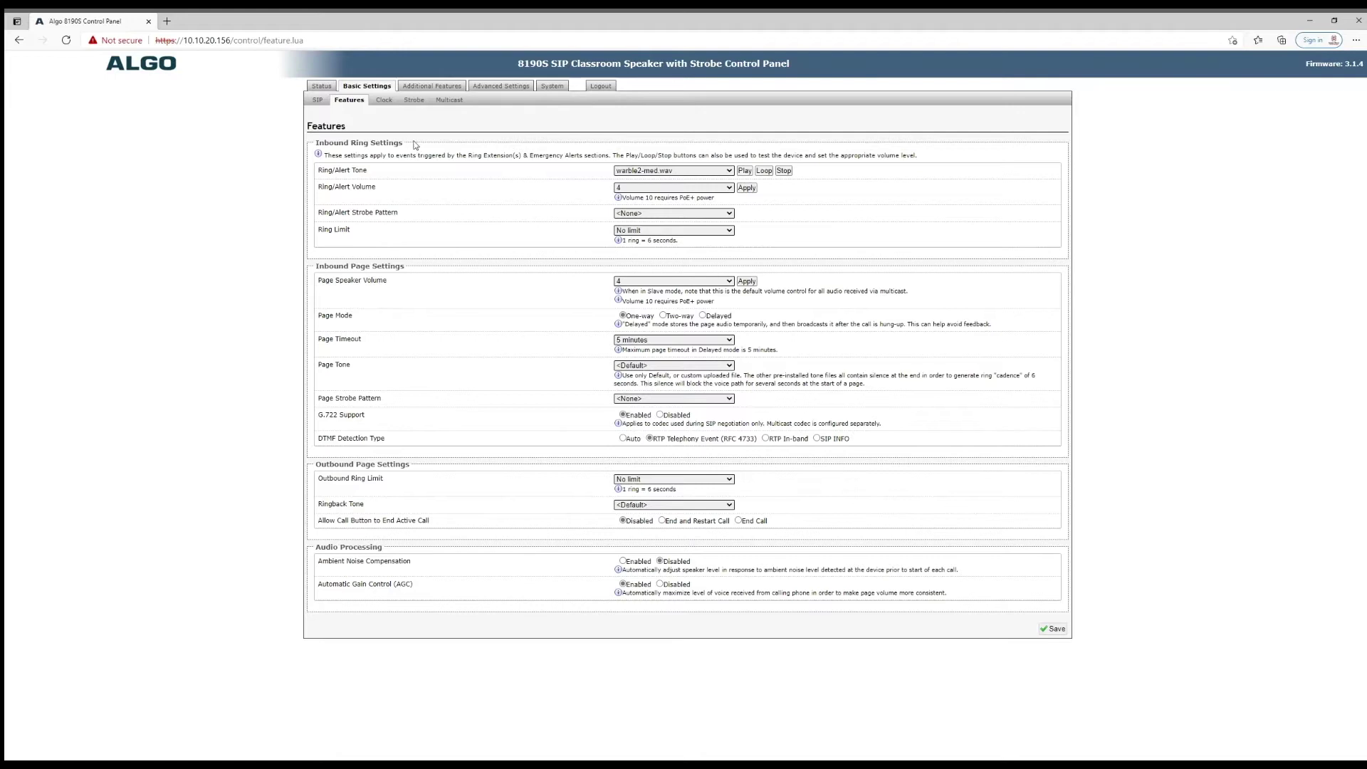
click(384, 100)
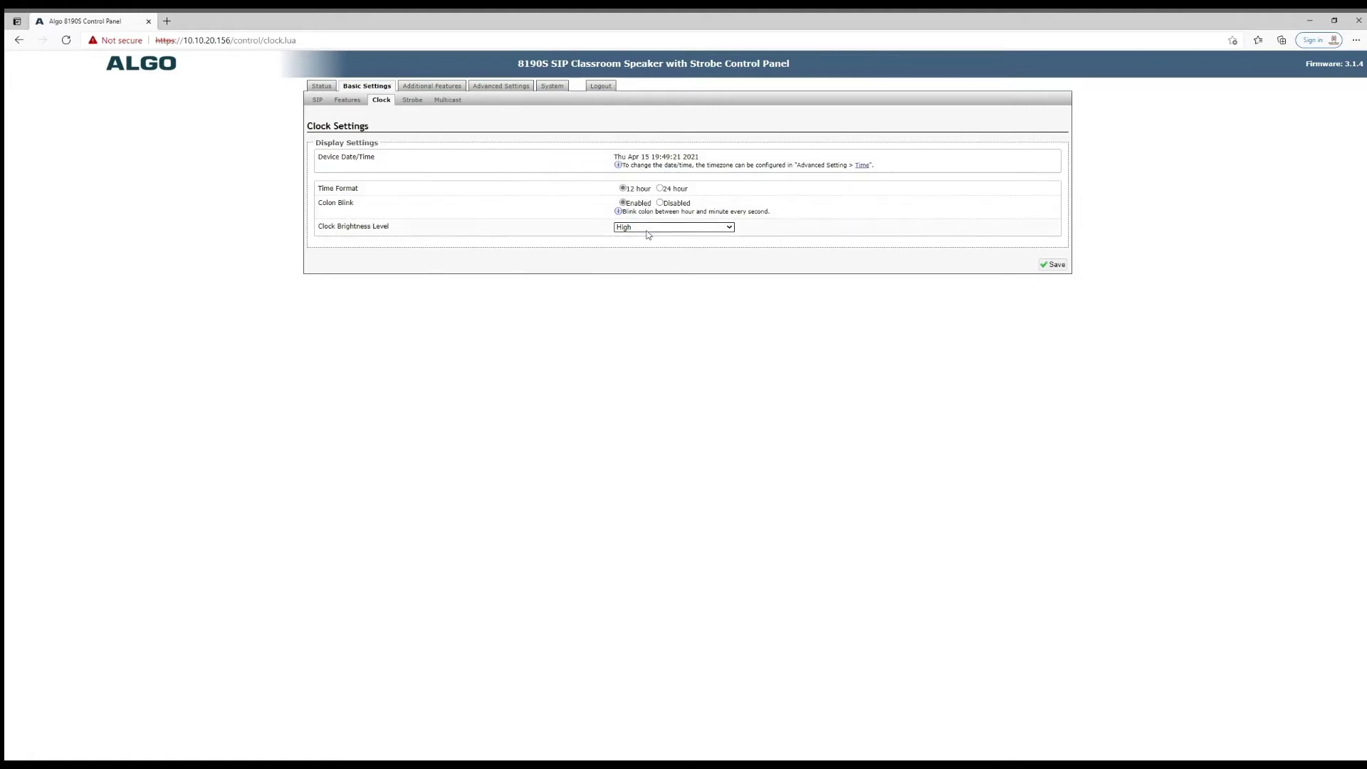
Step: View the Strobe patterns, then the Multicast Settings with Slave/Receiver mode and Polycom groups
click(398, 100)
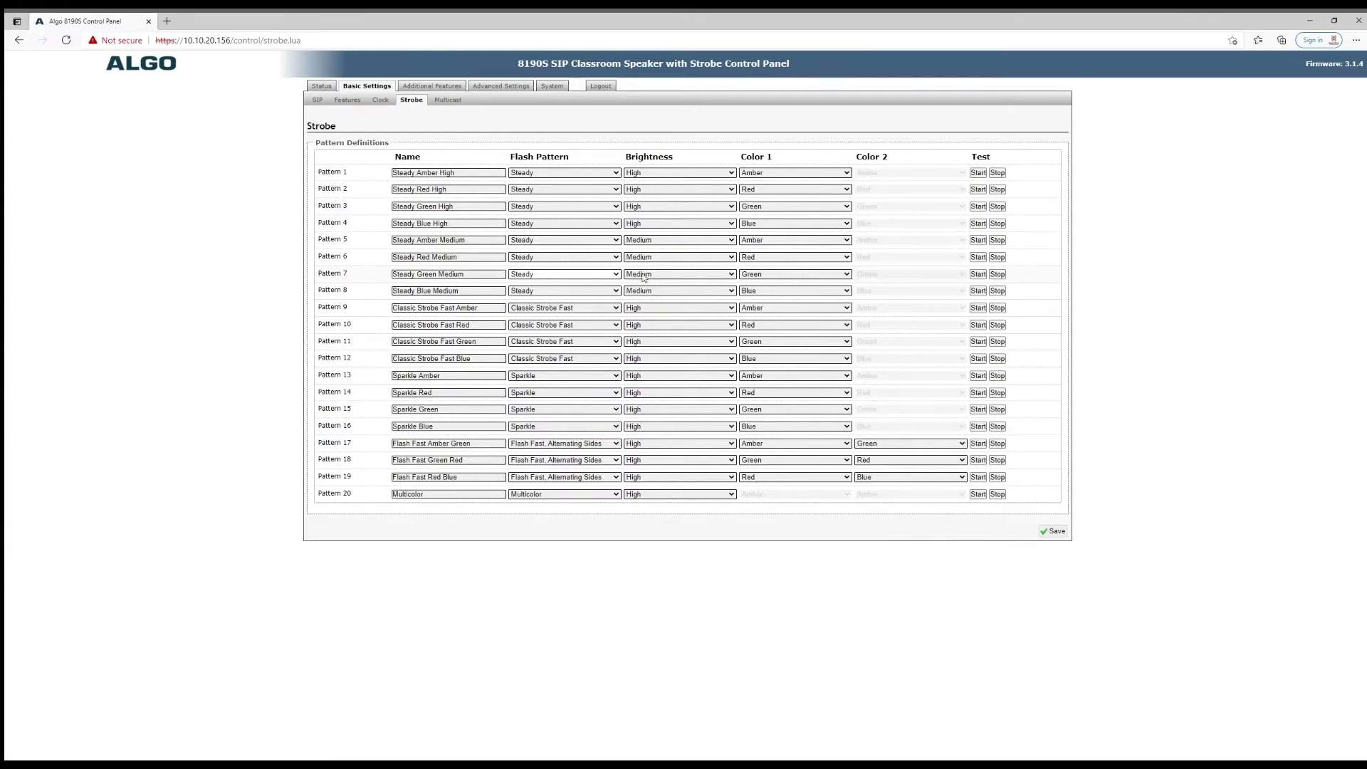
click(448, 100)
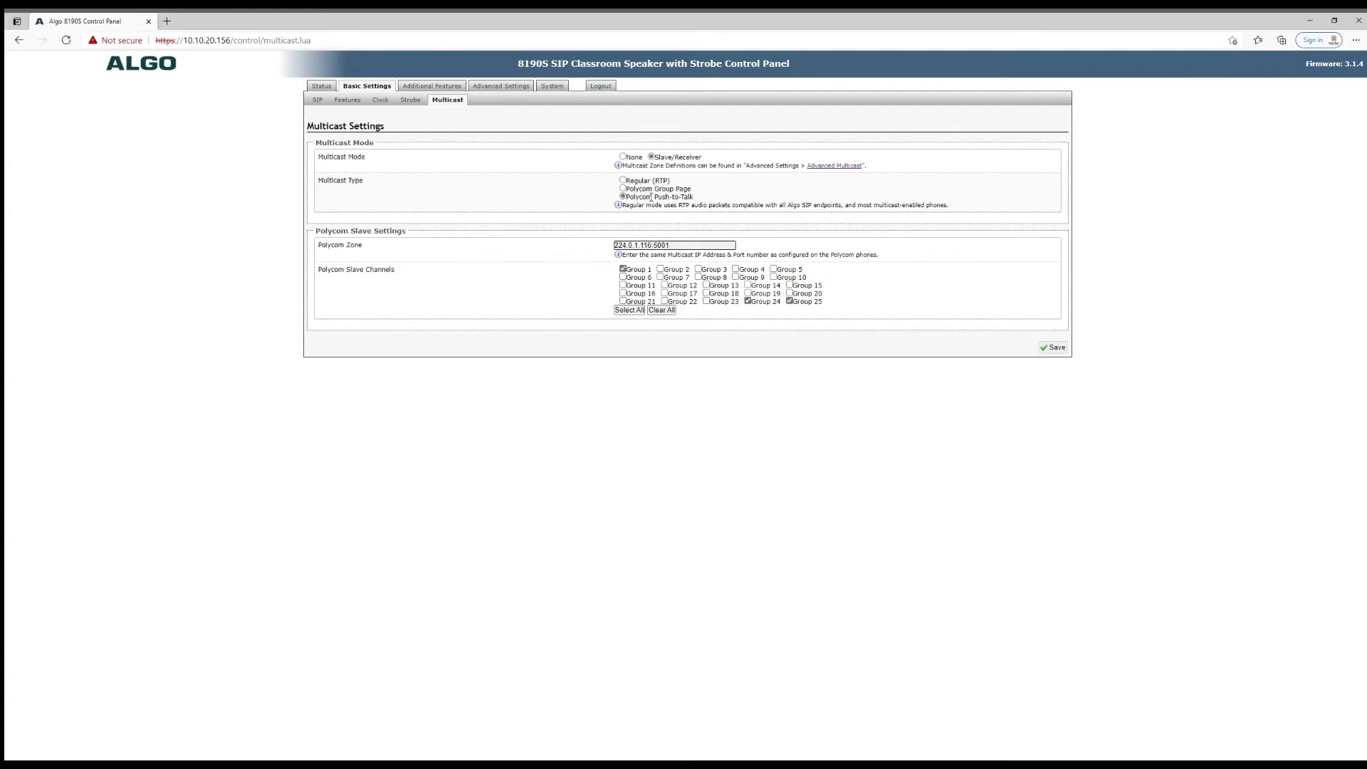
Step: Go to Additional Features Input/Output, then the Emergency Alerts settings
click(432, 85)
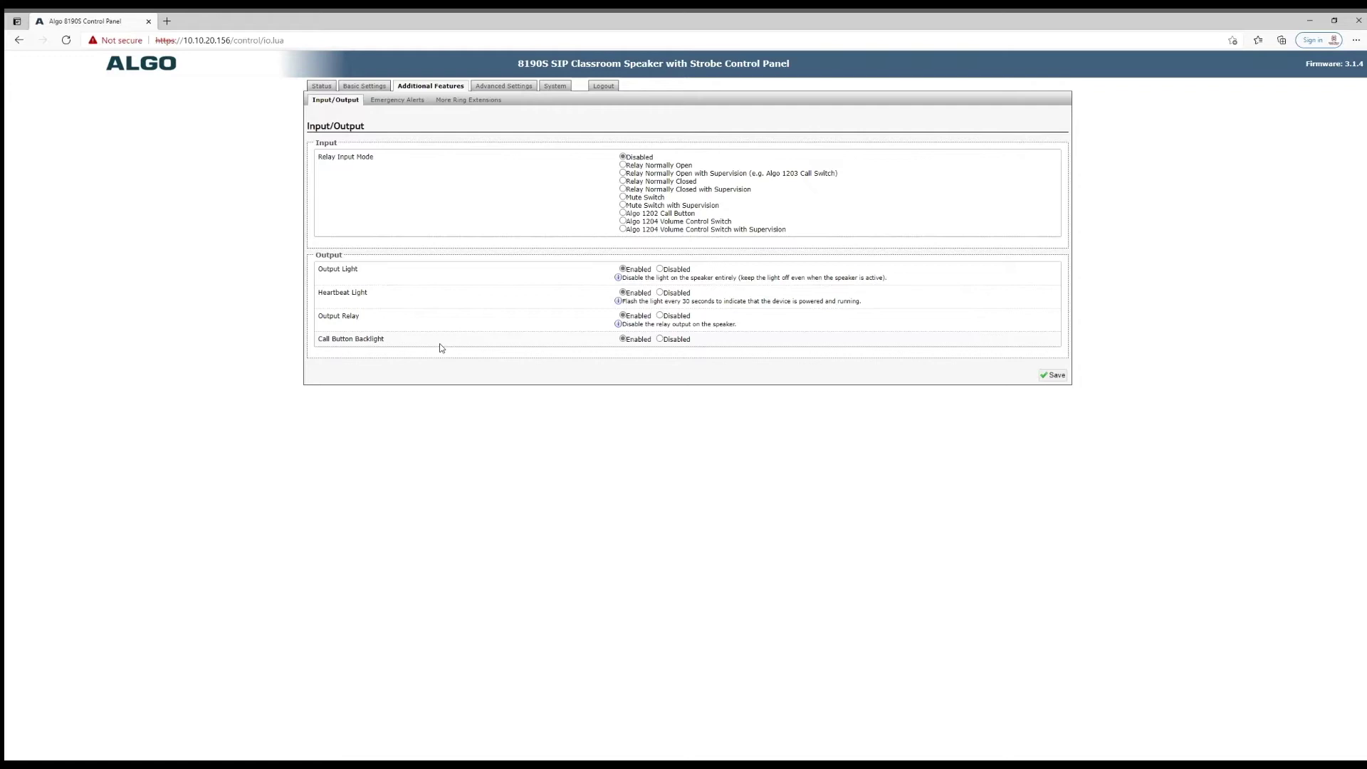
click(404, 103)
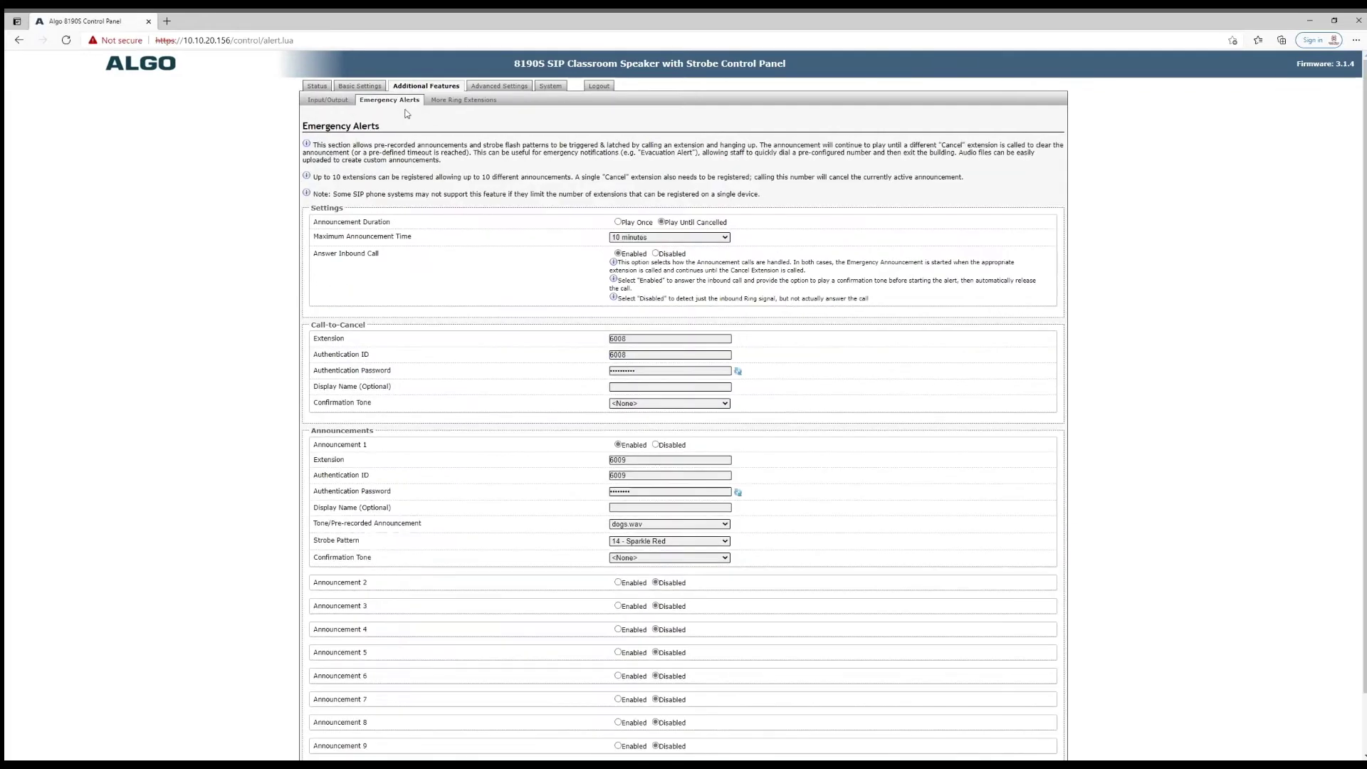
scroll(242, 432, down, 2)
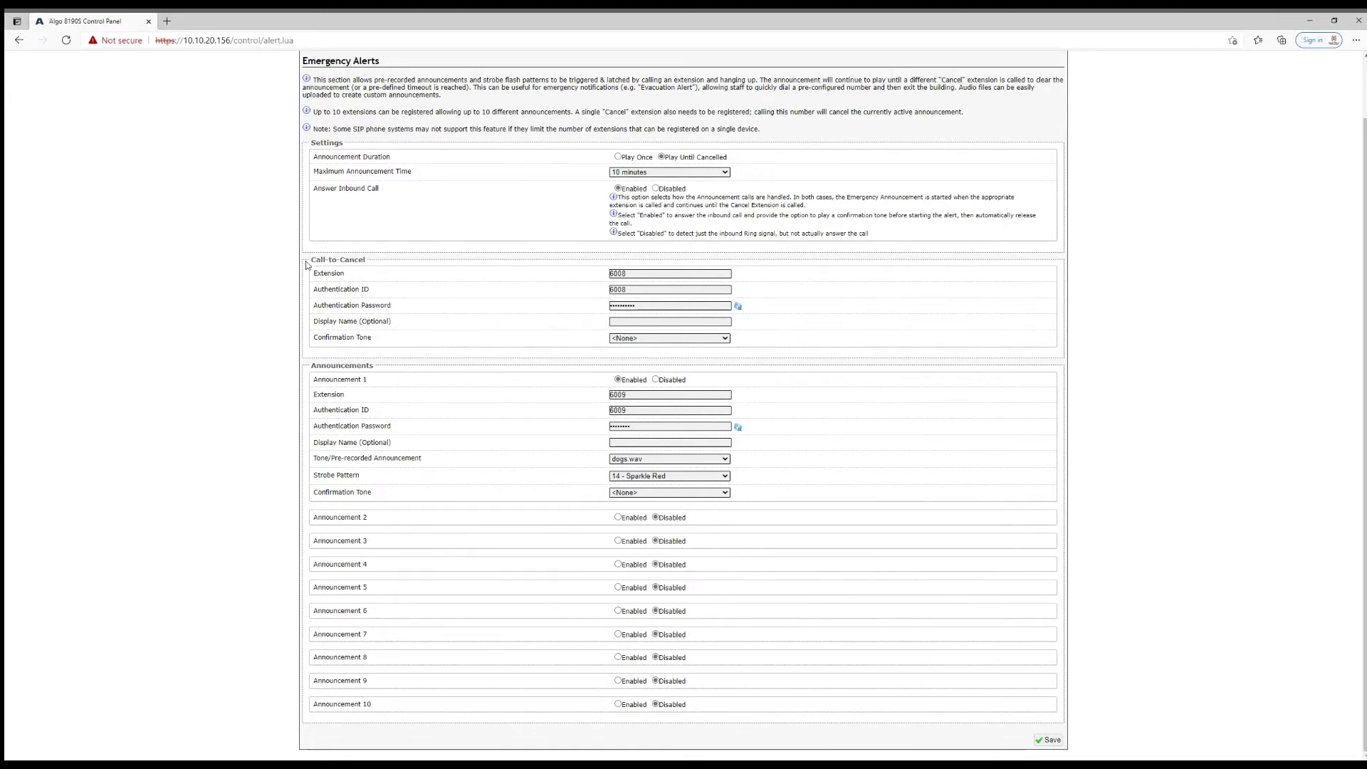
click(645, 279)
click(639, 273)
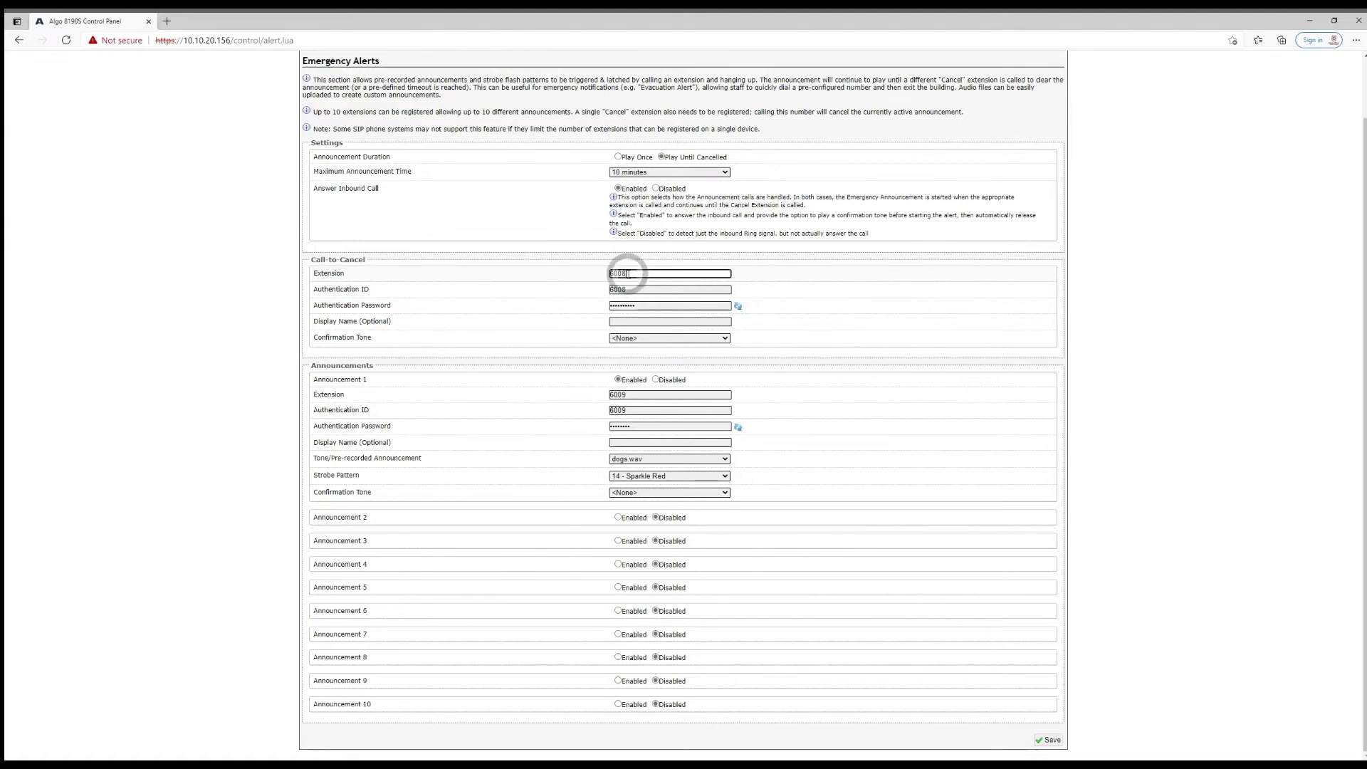
click(630, 274)
click(564, 280)
click(631, 272)
double_click(627, 394)
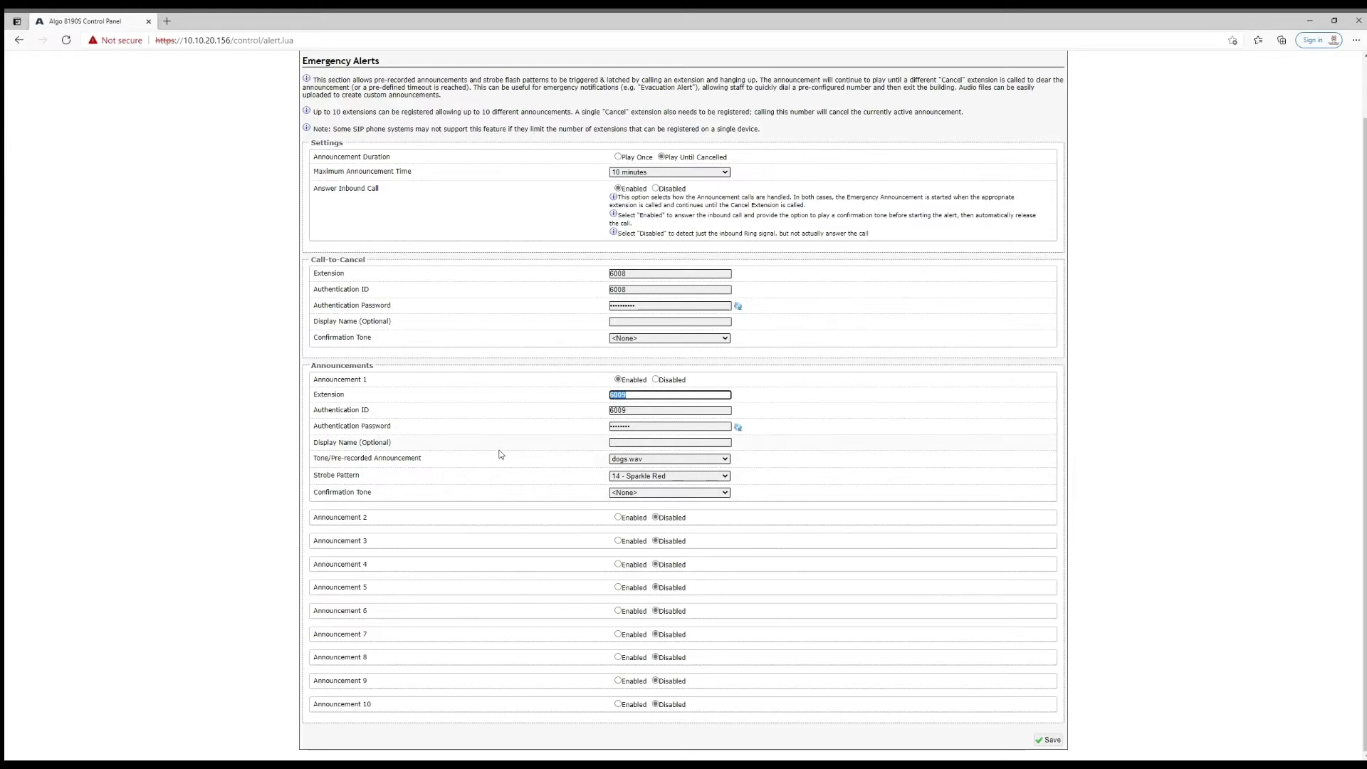
scroll(249, 506, up, 2)
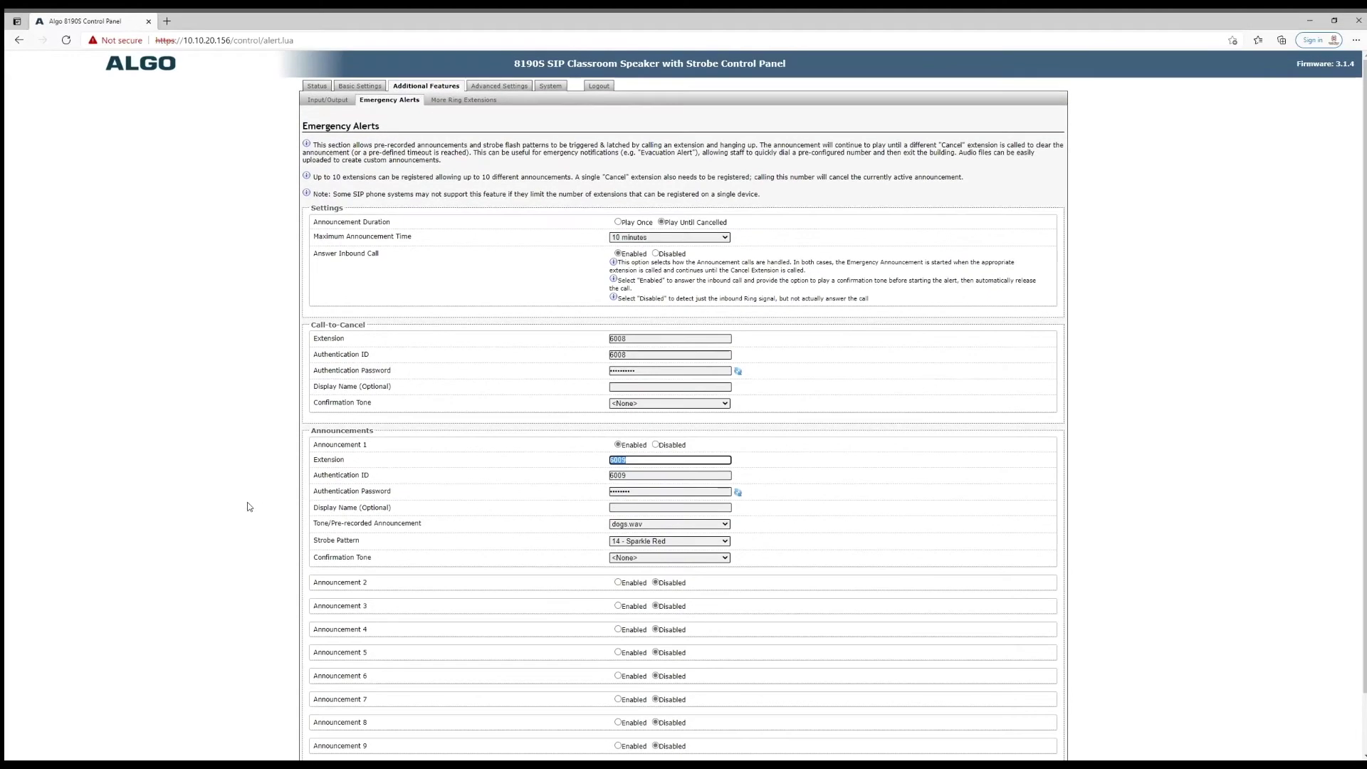
Step: Toggle Ring Extension 2 on and back to Disabled, then view the Network settings
click(441, 100)
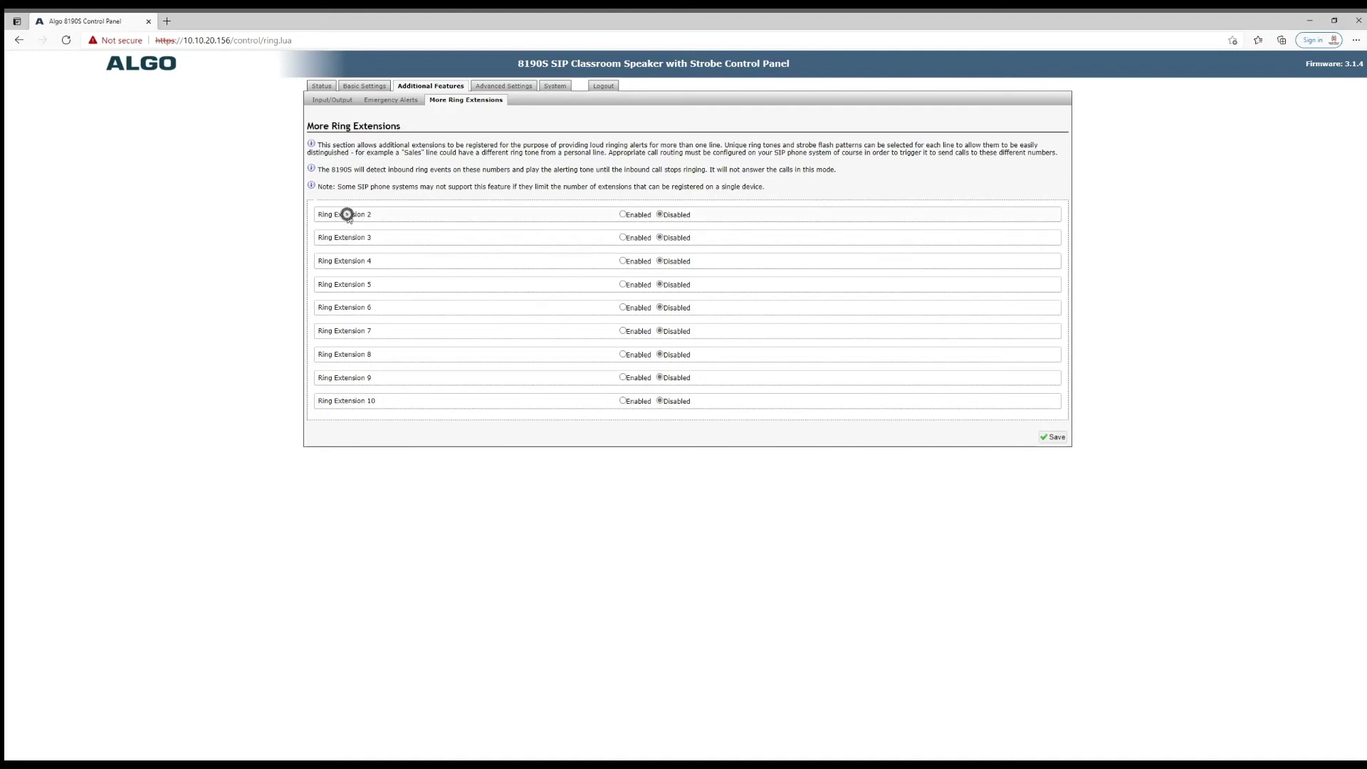
click(622, 215)
click(621, 230)
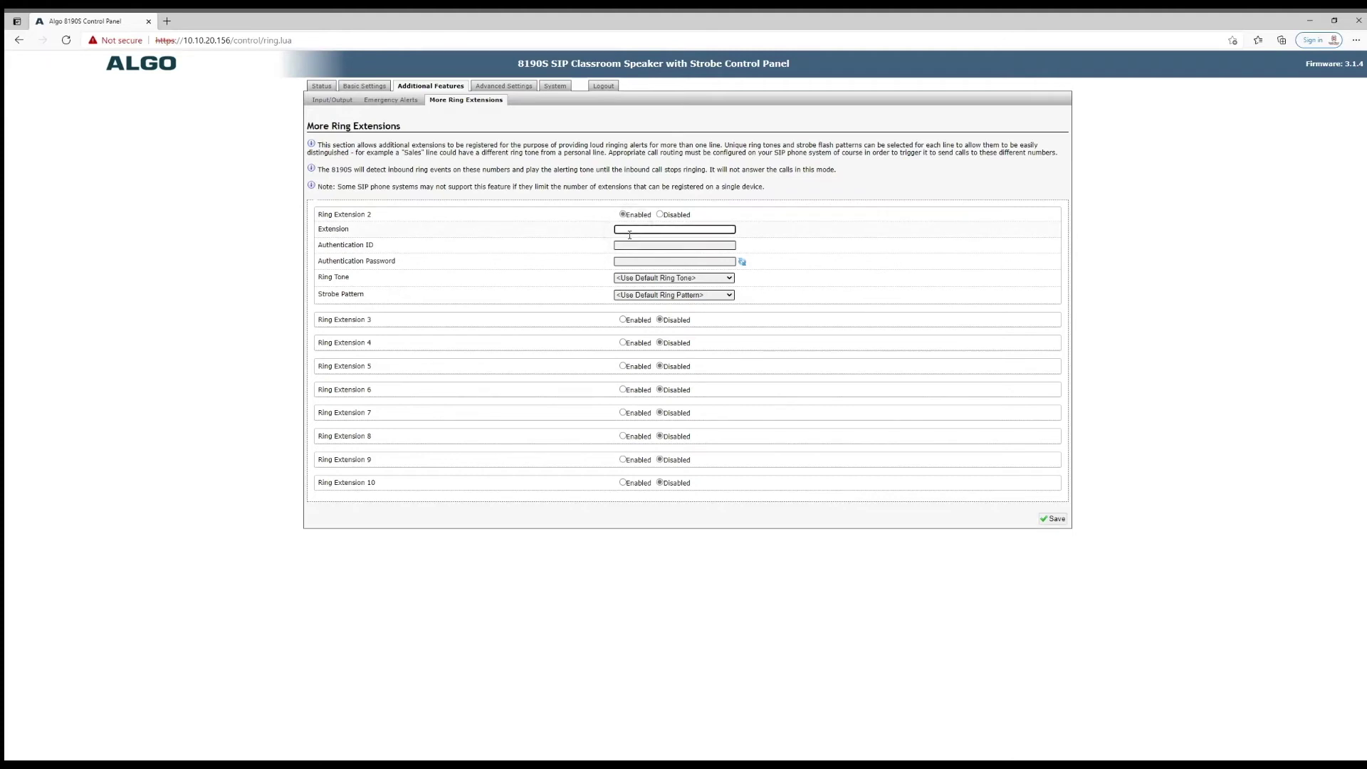
click(659, 214)
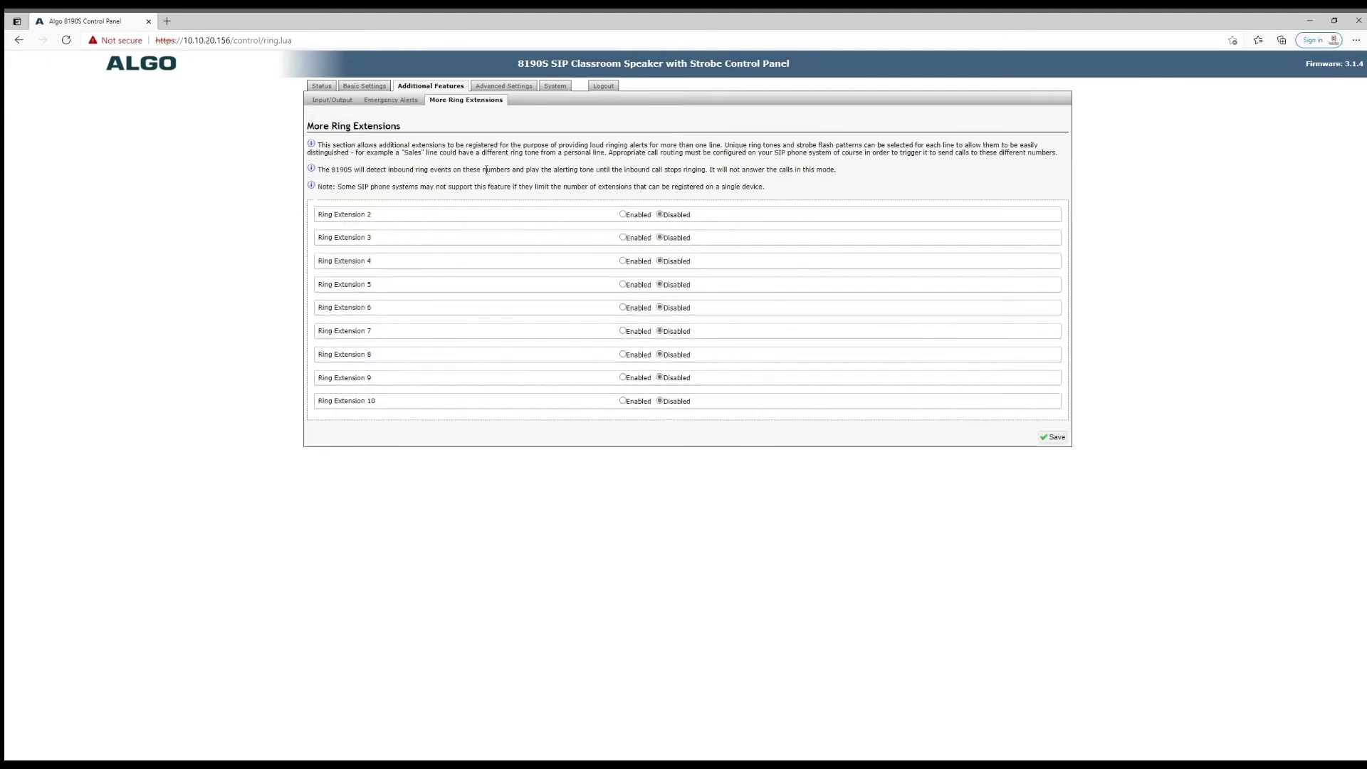
click(491, 85)
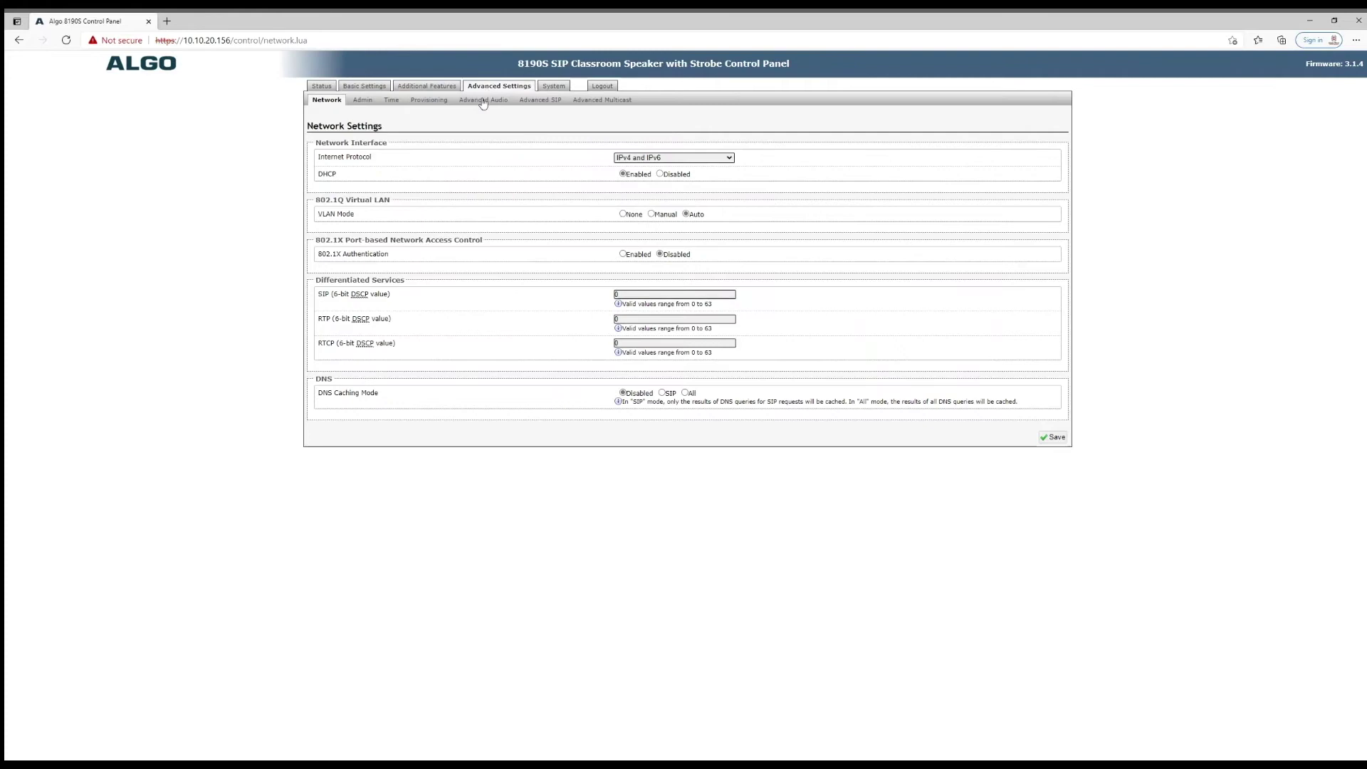
Step: Browse the Admin, Time, Provisioning, Advanced Audio, SIP and Multicast pages, ending on System Maintenance
click(362, 100)
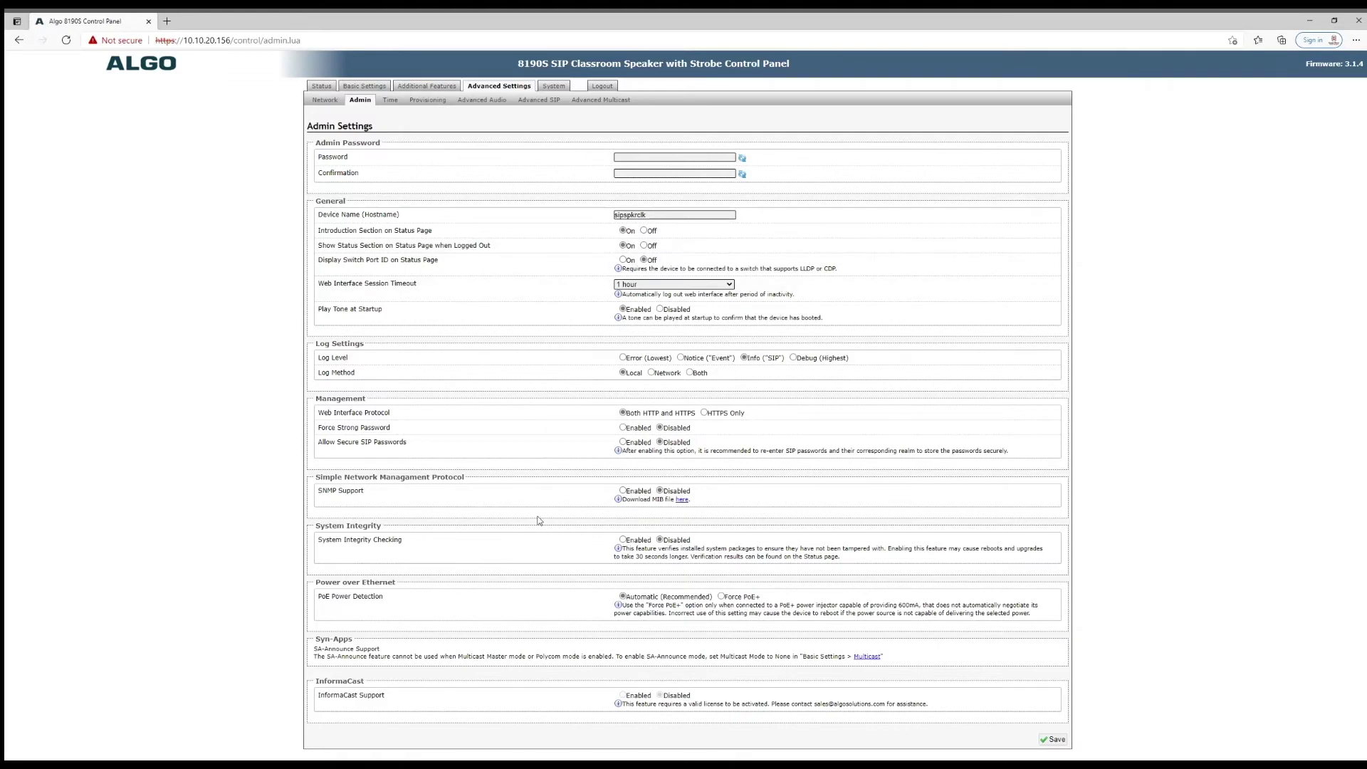
click(390, 101)
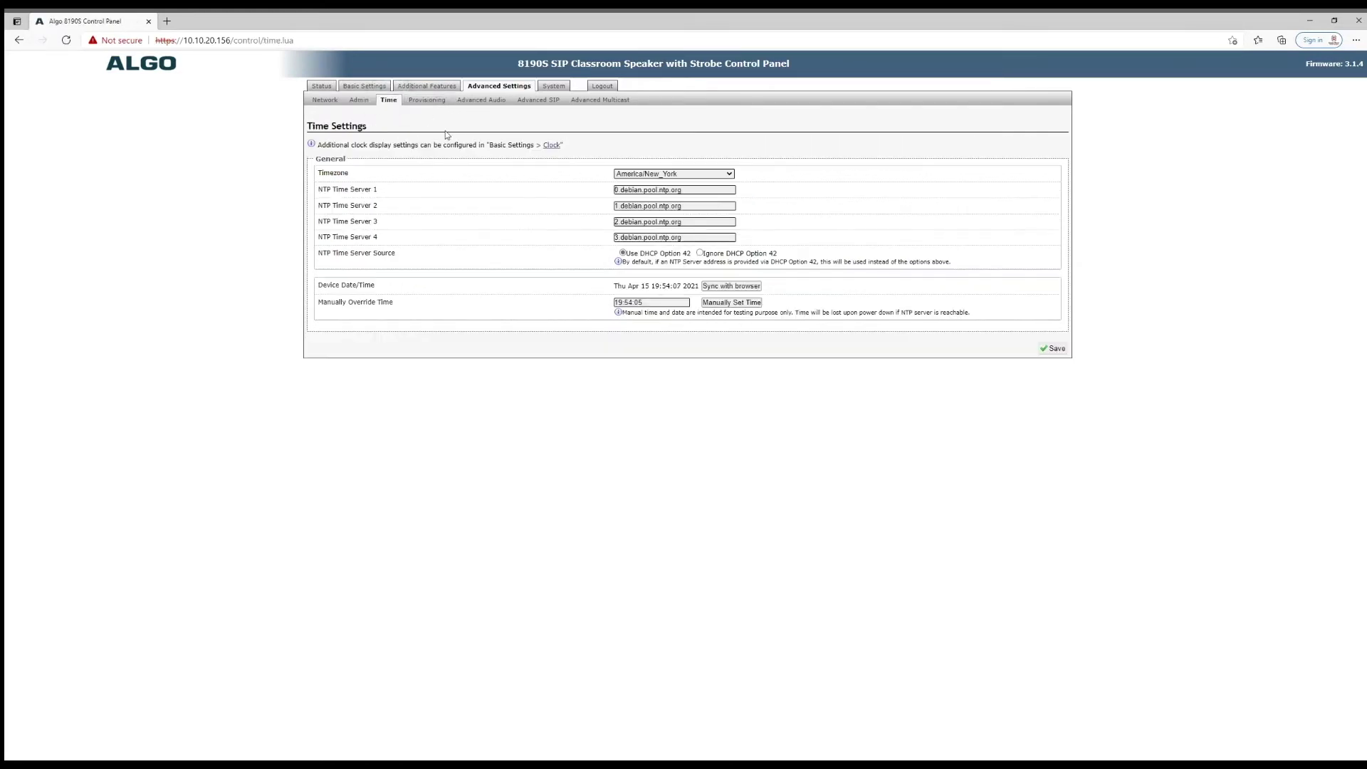
click(424, 102)
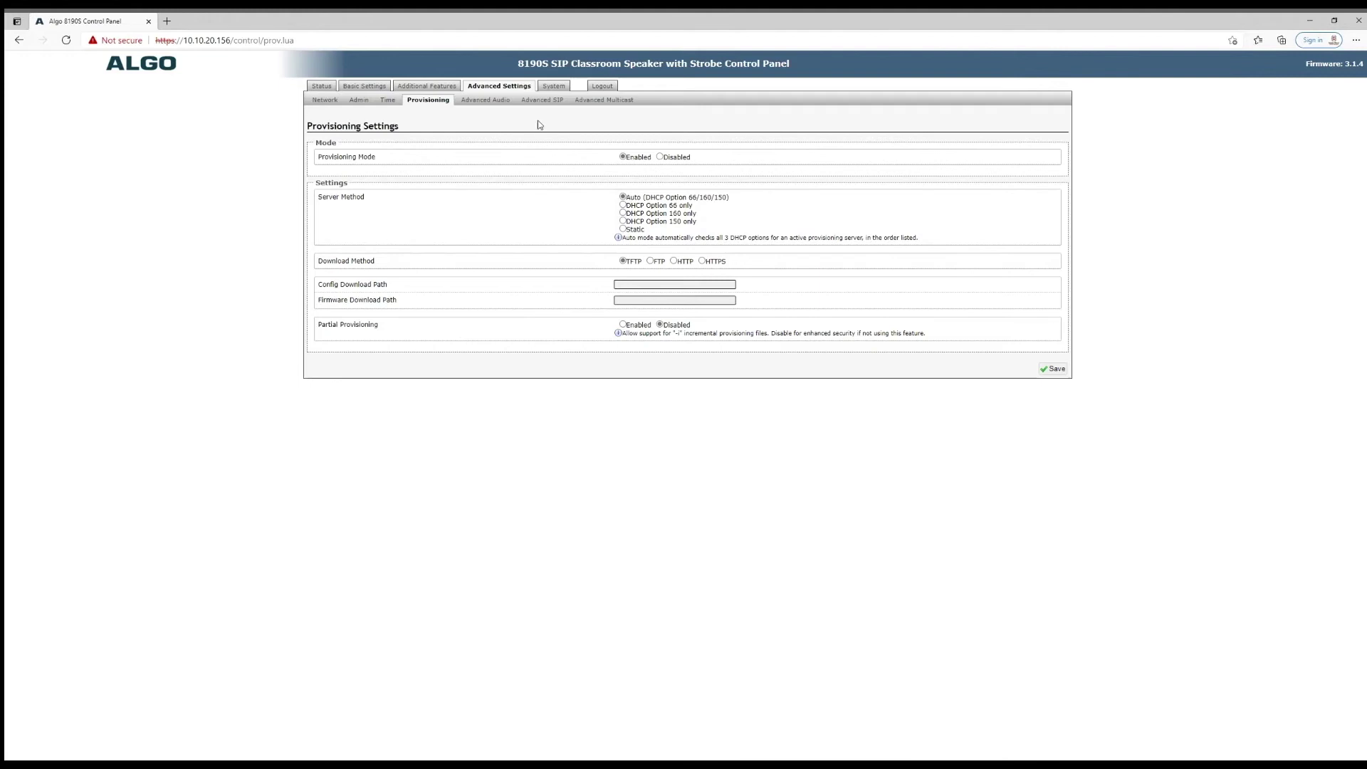
click(485, 100)
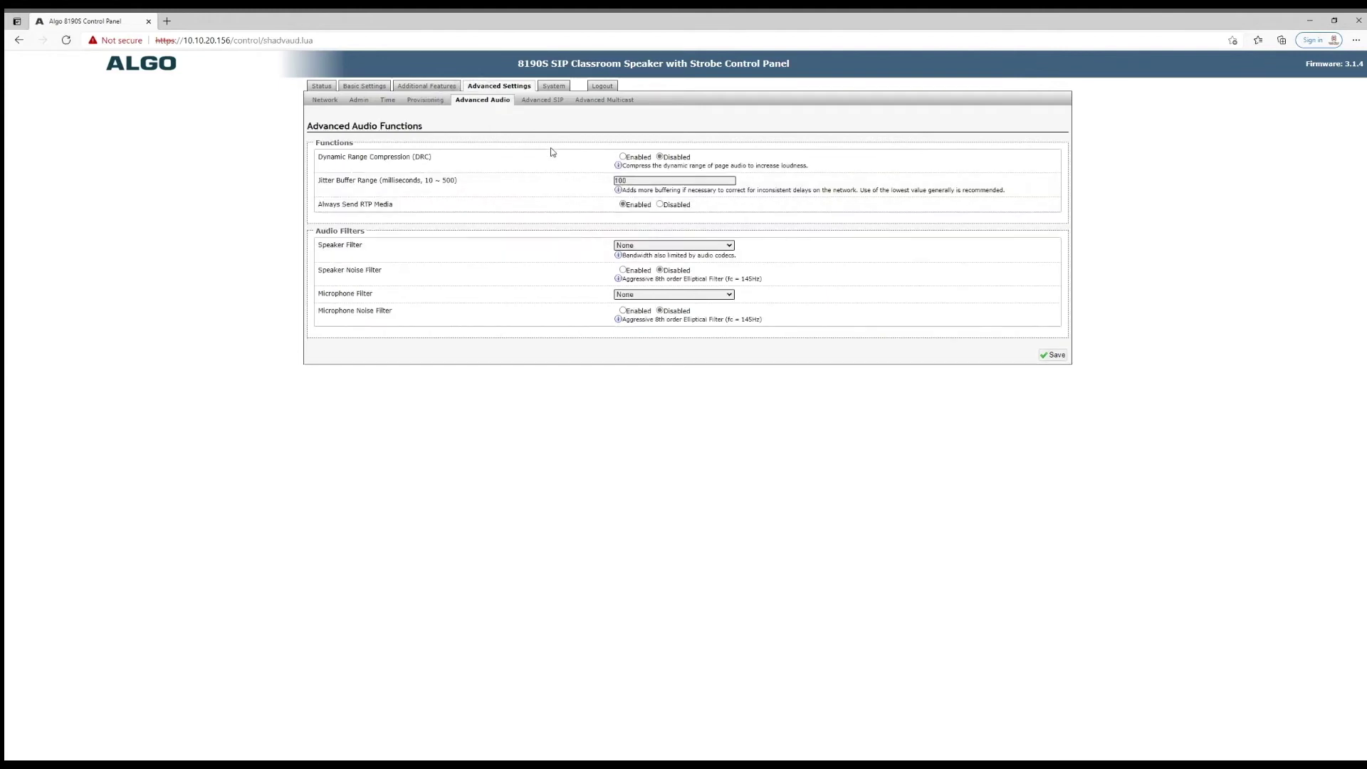
click(541, 102)
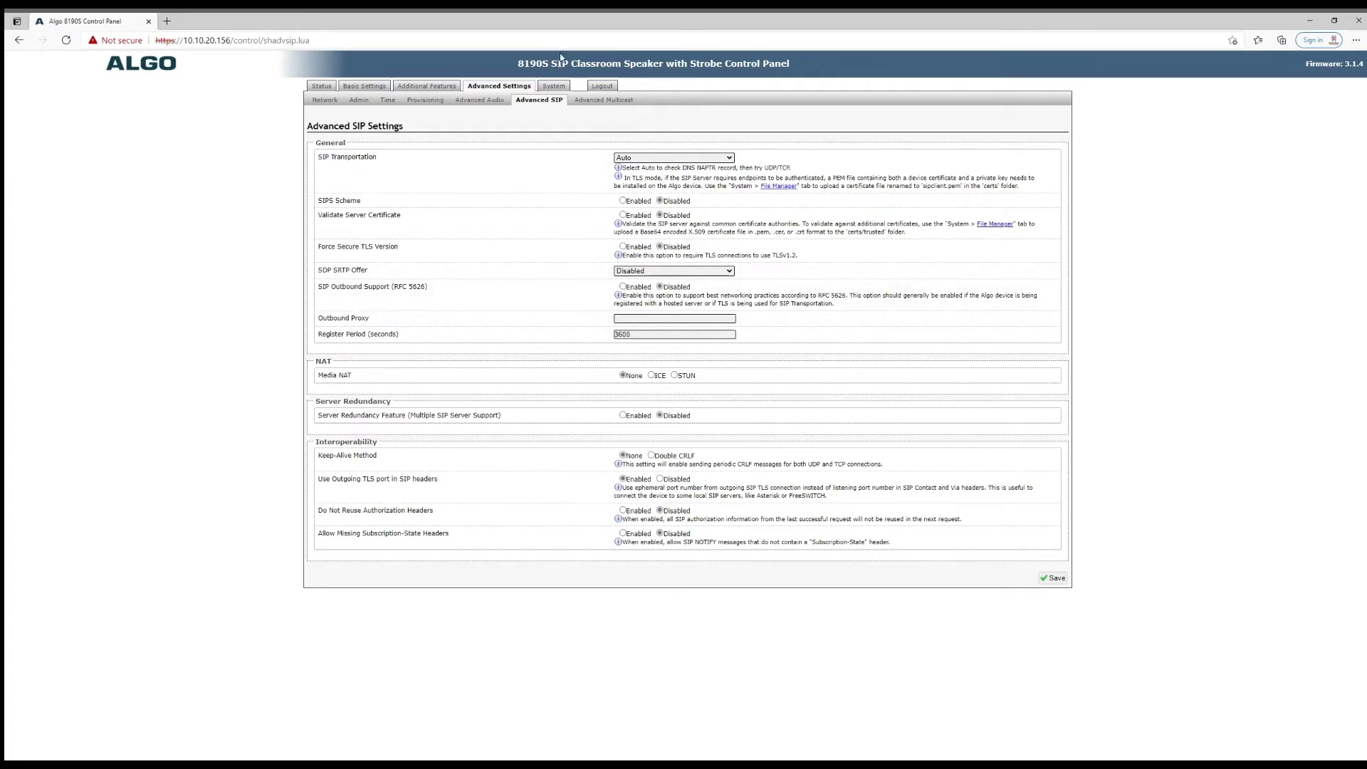
click(604, 99)
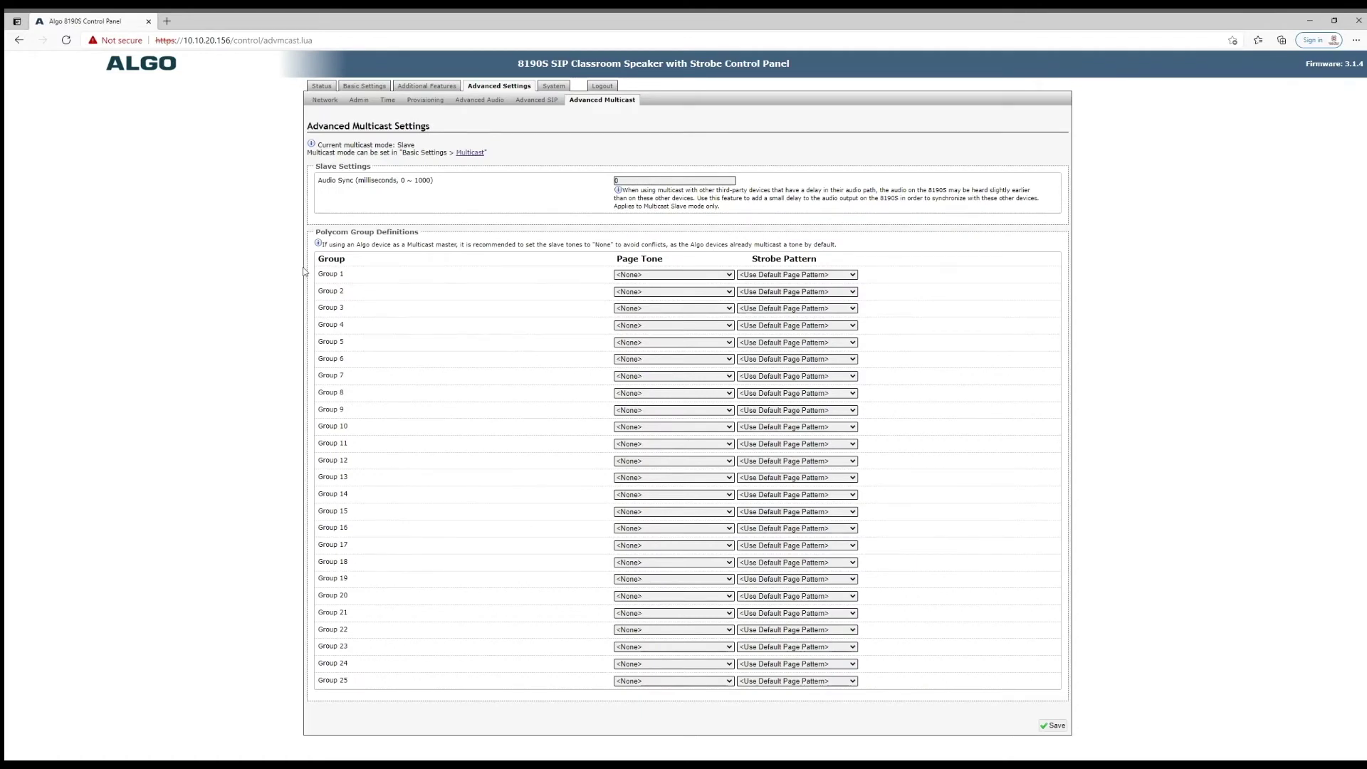
click(549, 87)
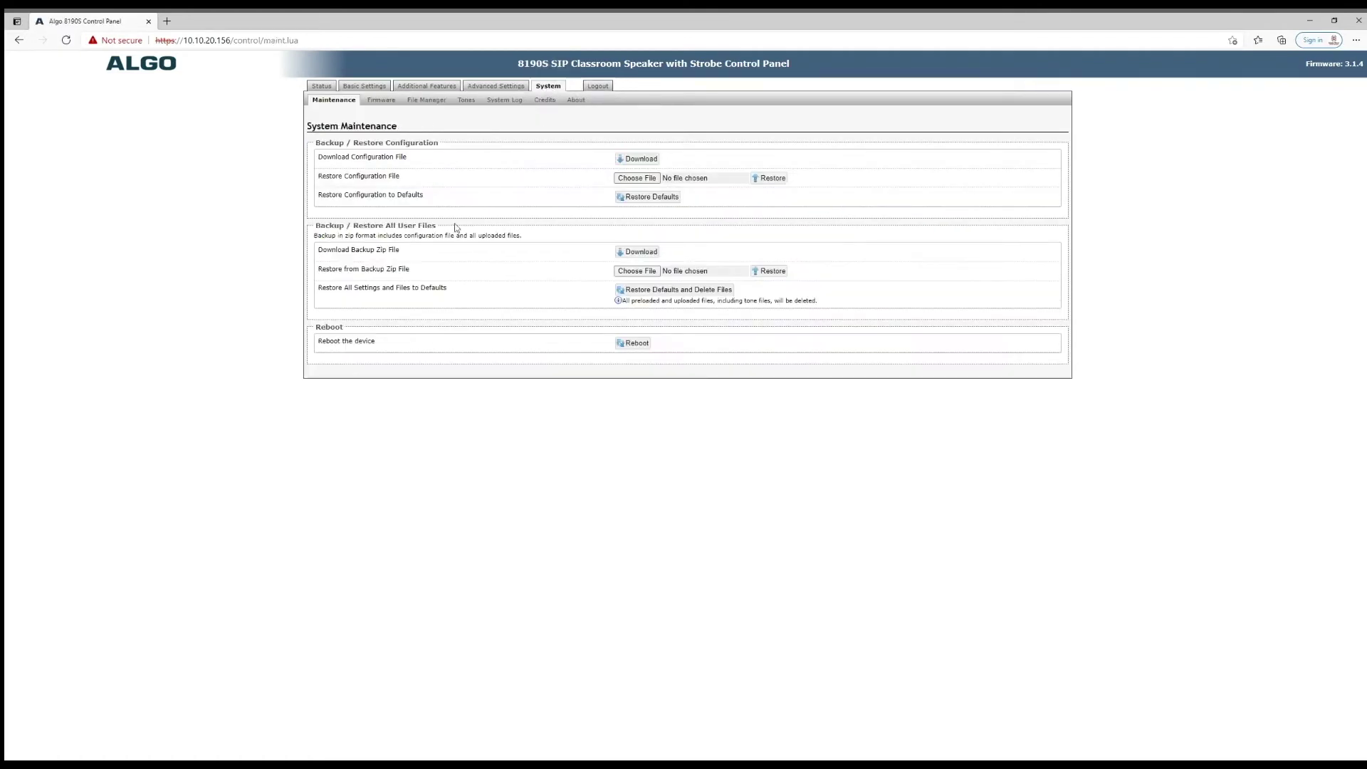
Step: Review Firmware details, the tones folder in File Manager, and Tones, ending on System Log
click(381, 100)
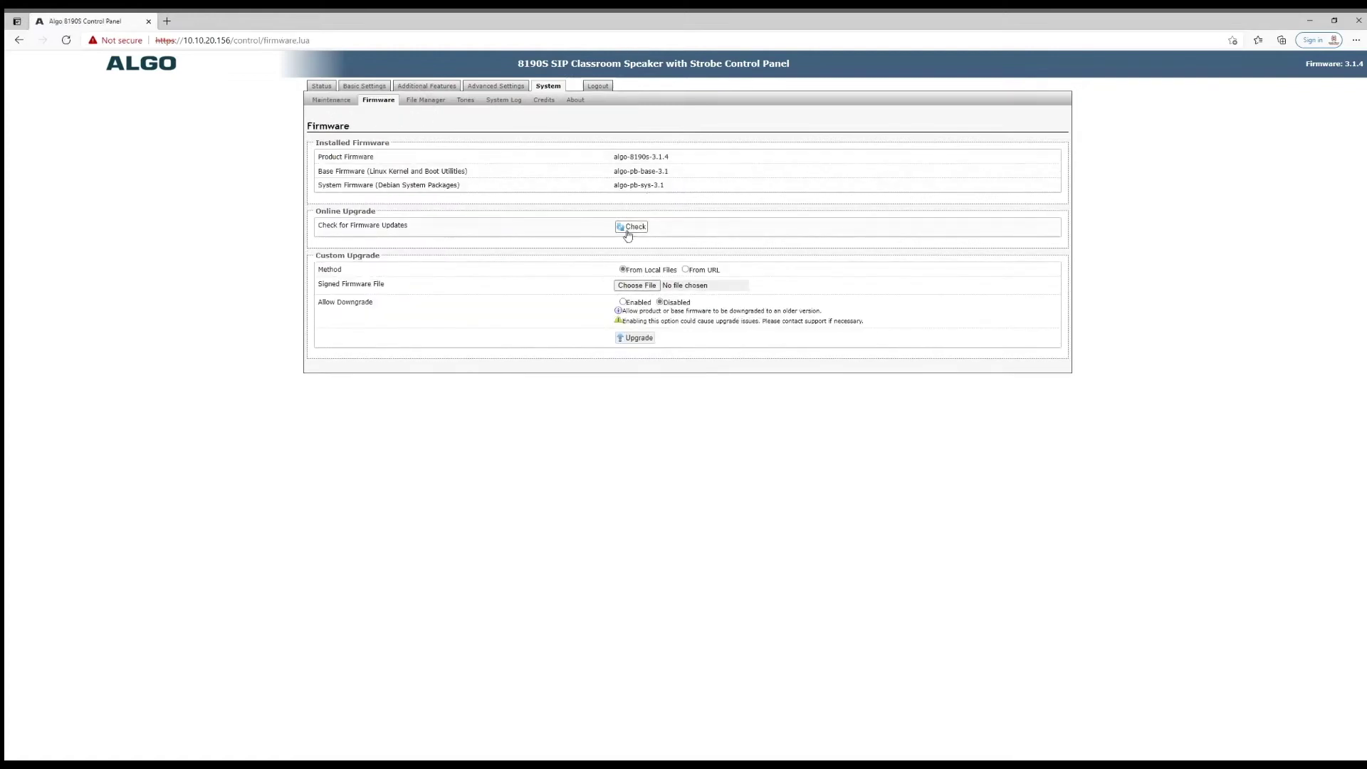
click(424, 102)
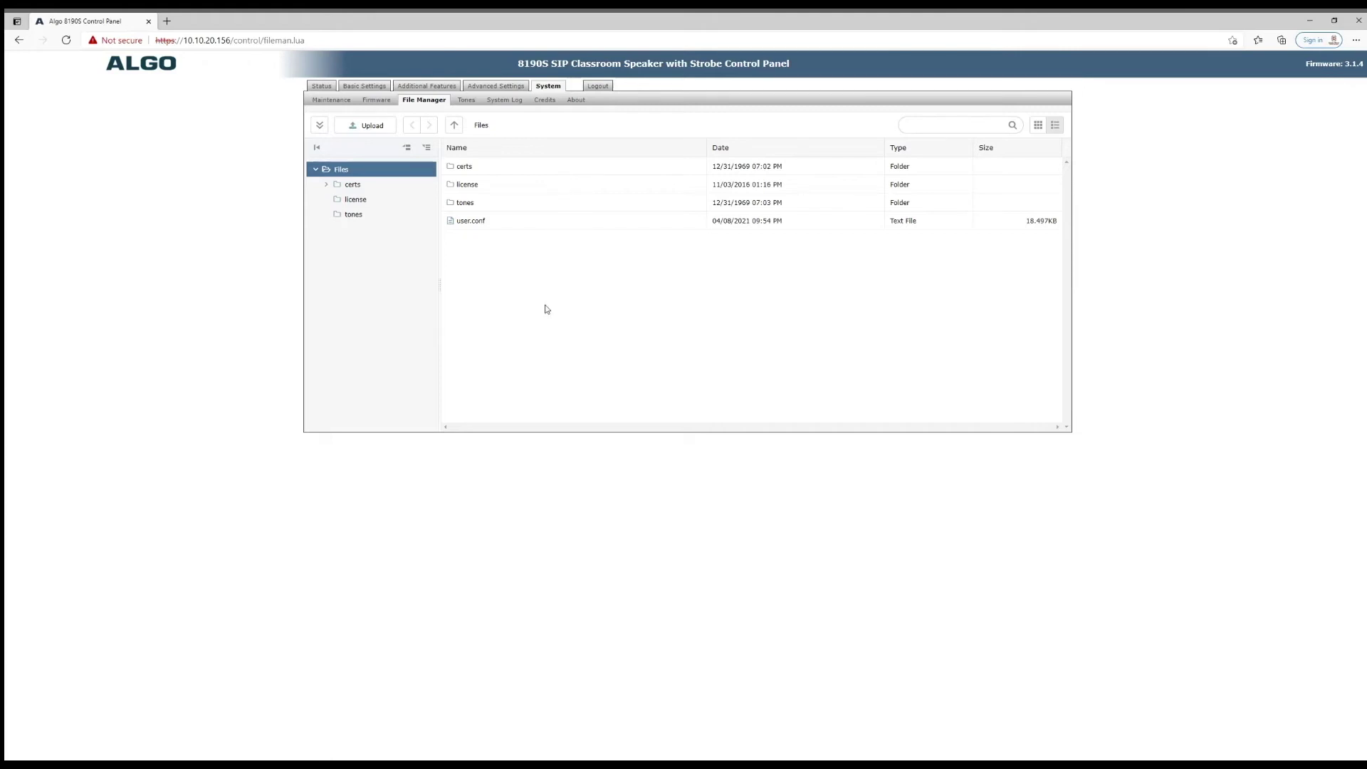
click(353, 214)
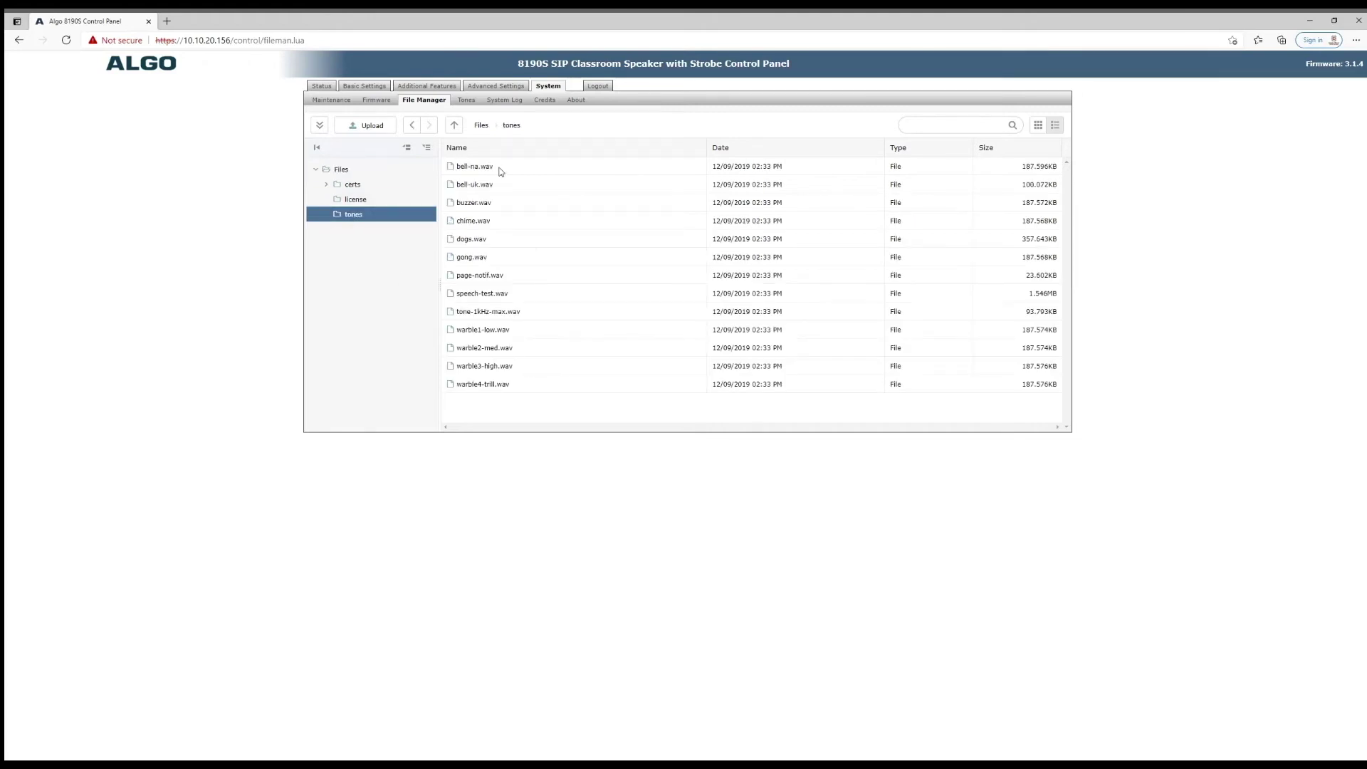
click(465, 100)
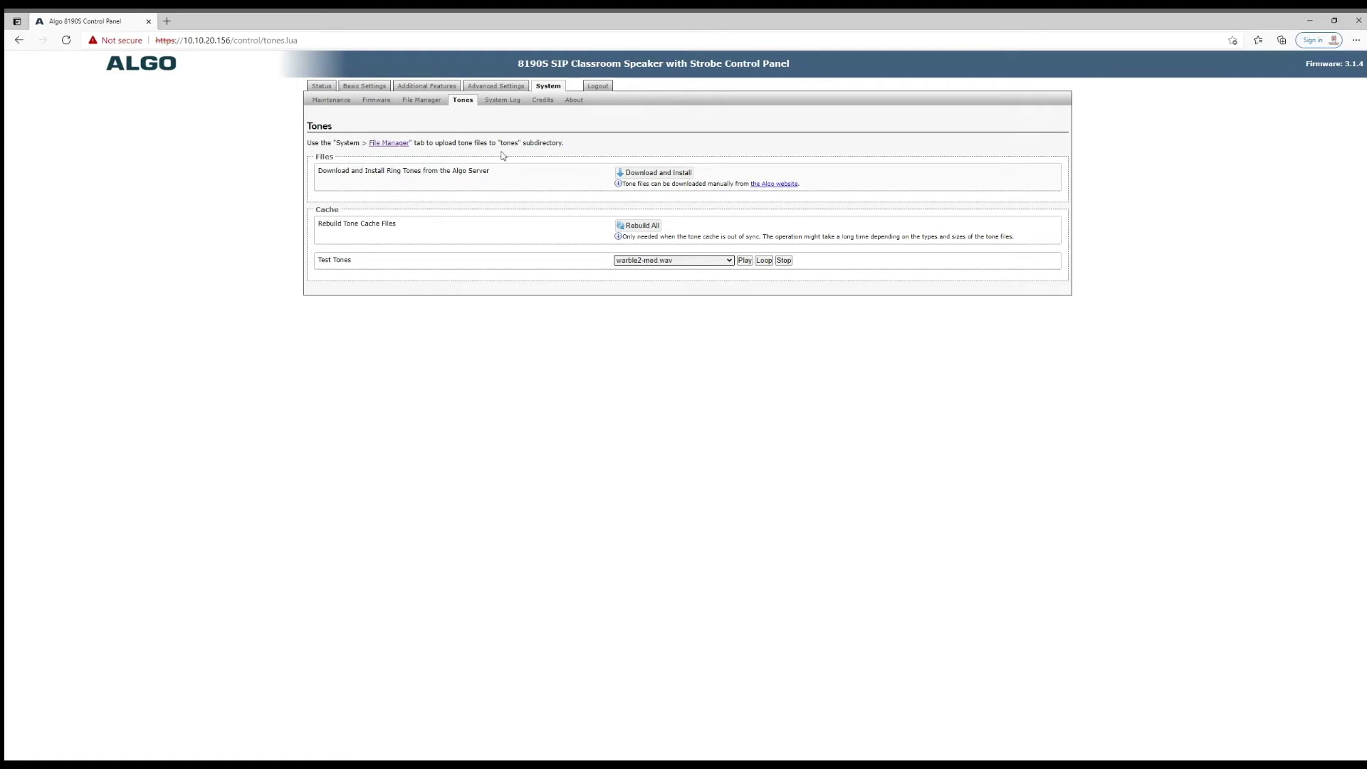
click(502, 100)
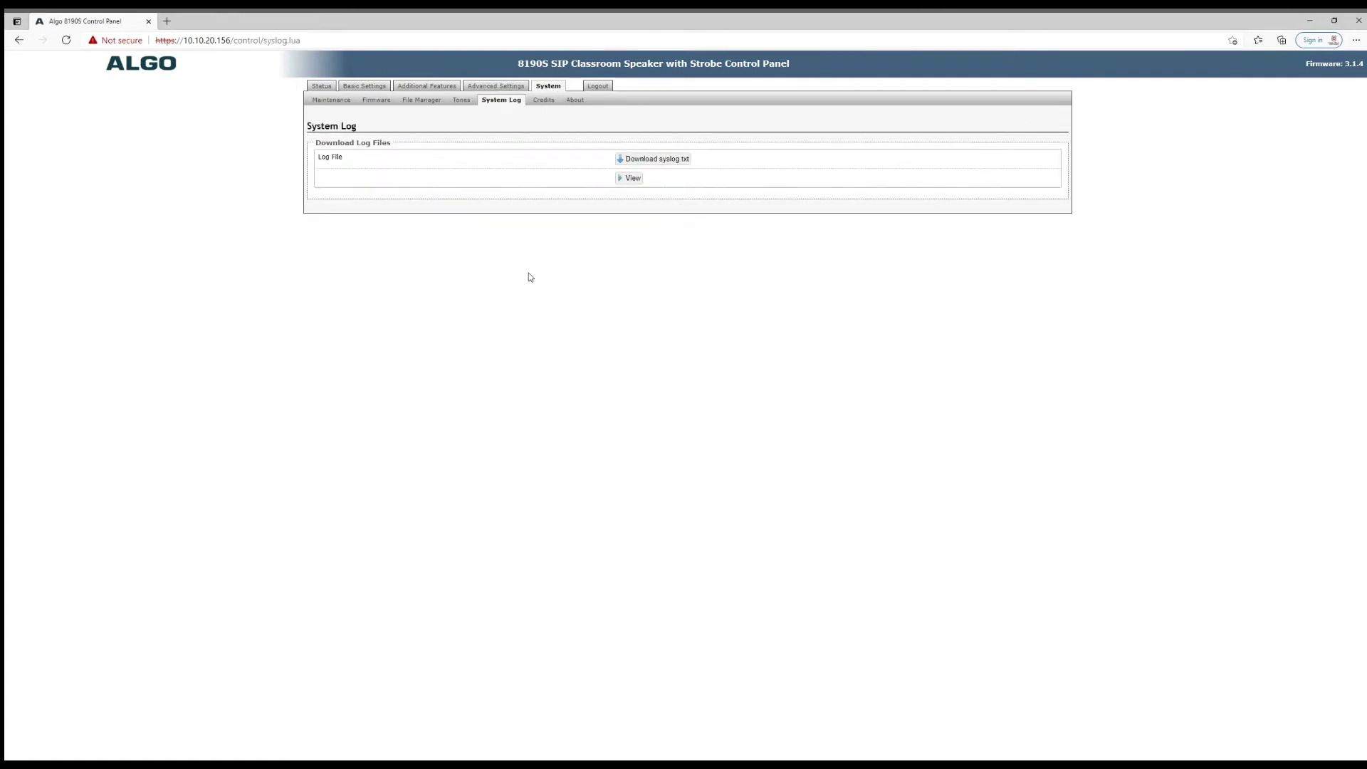
Step: Read through the firmware package Credits page
click(543, 101)
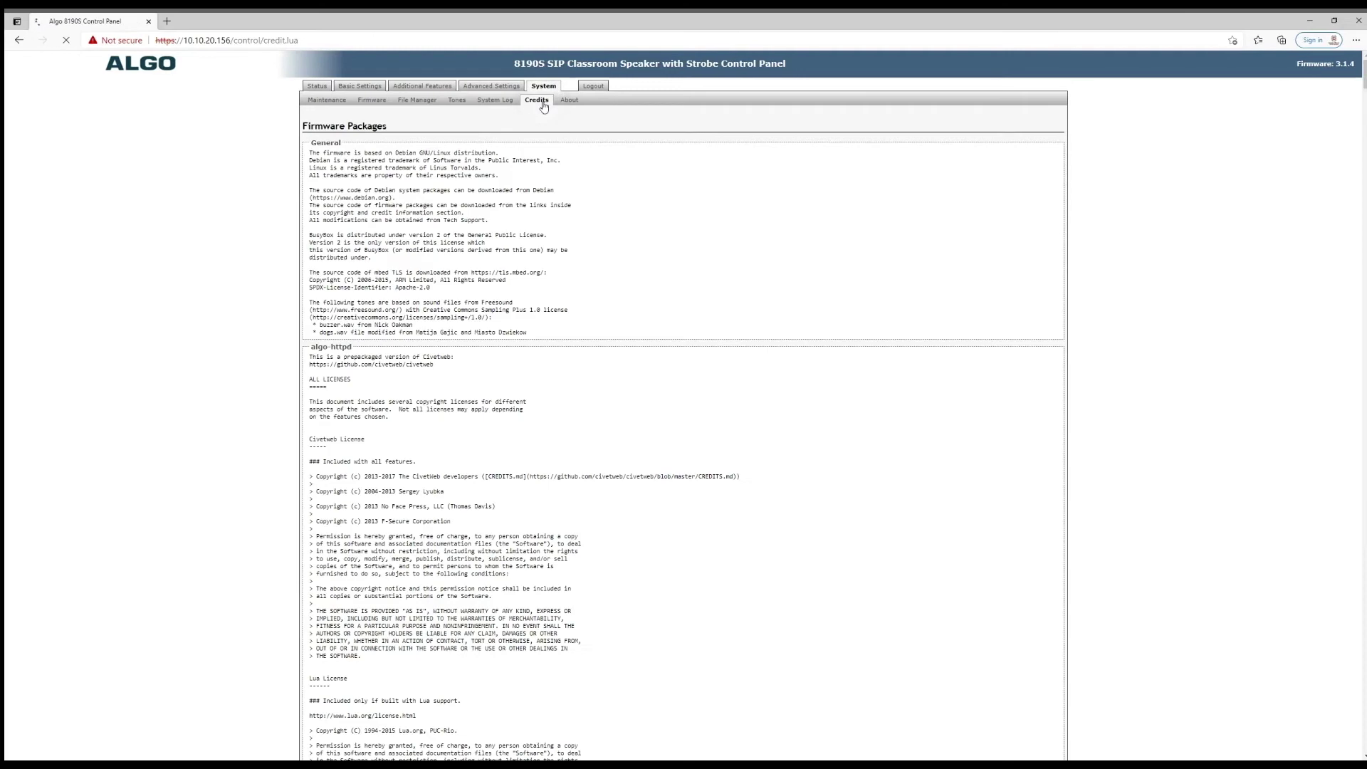
drag(328, 162, 569, 249)
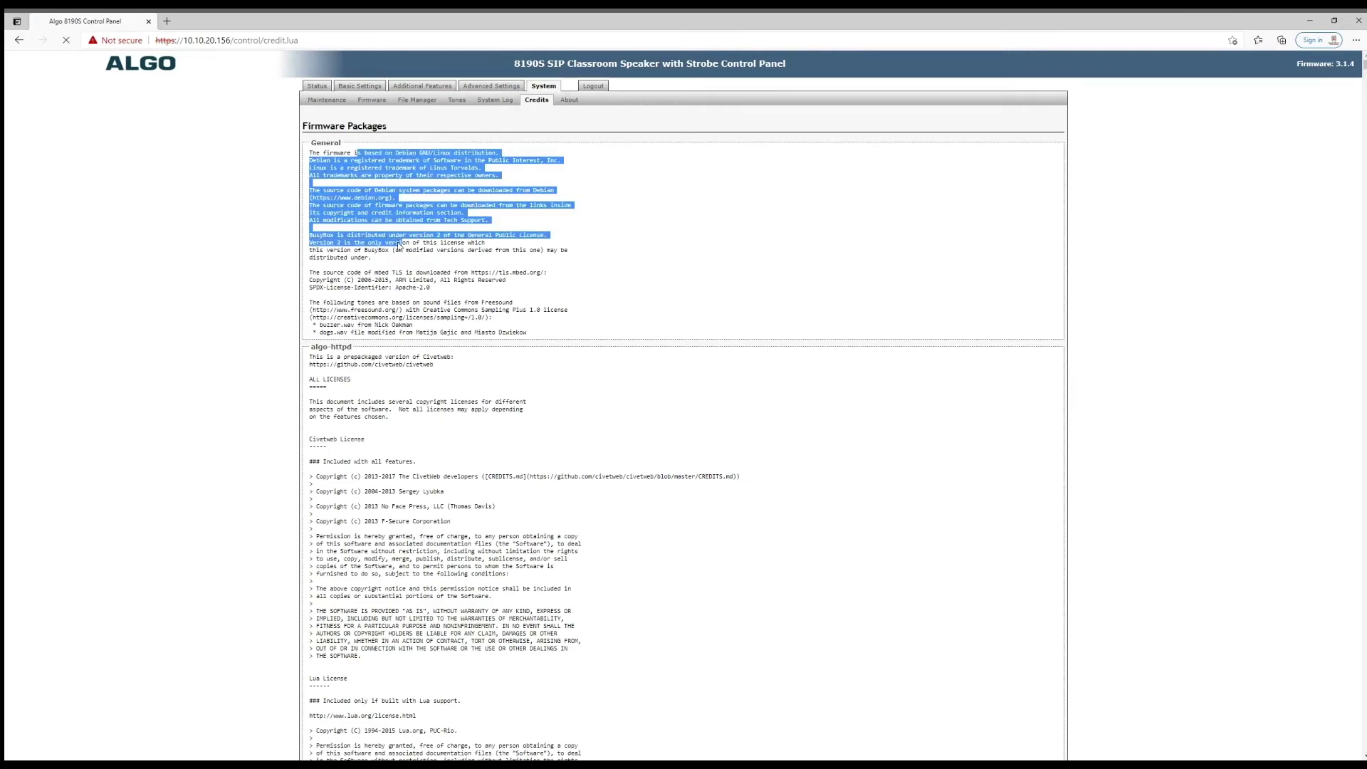
click(389, 291)
scroll(447, 488, down, 1)
scroll(448, 488, down, 2)
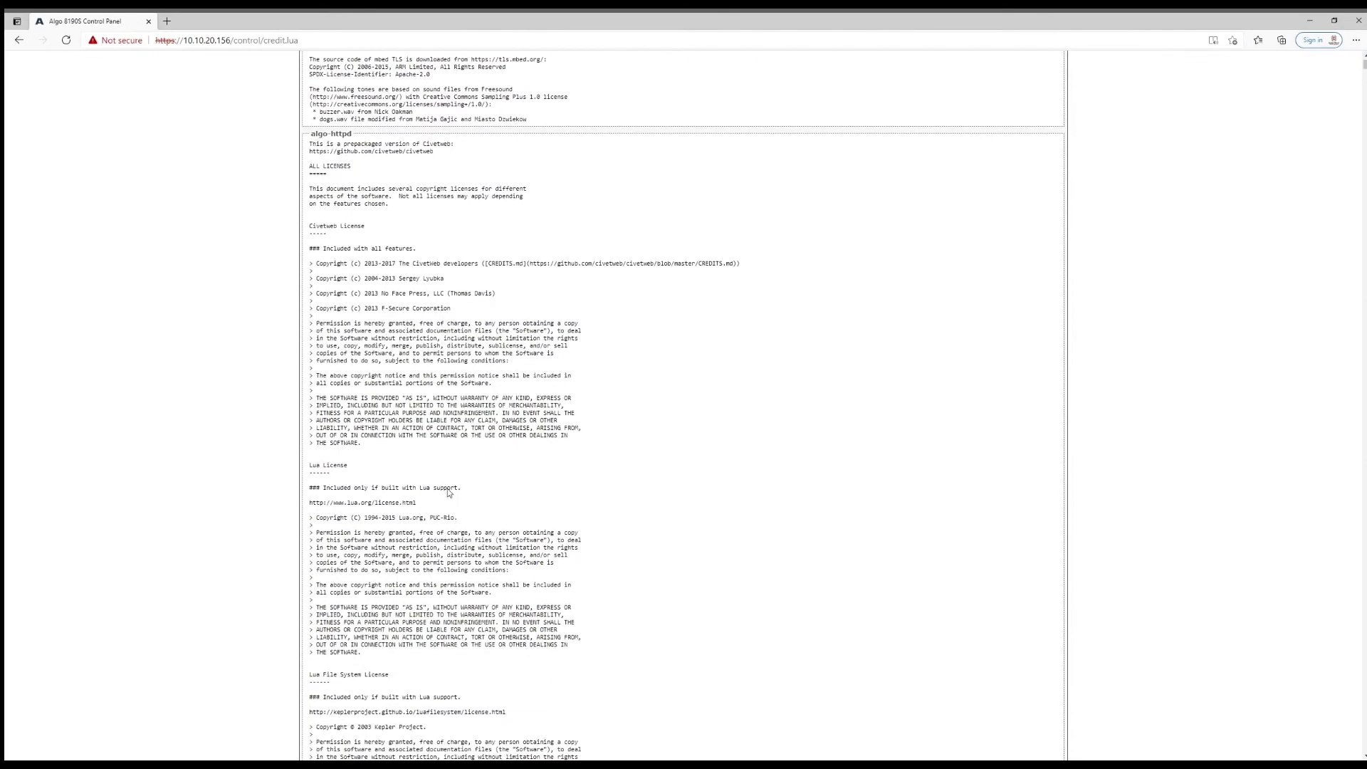
scroll(448, 489, up, 3)
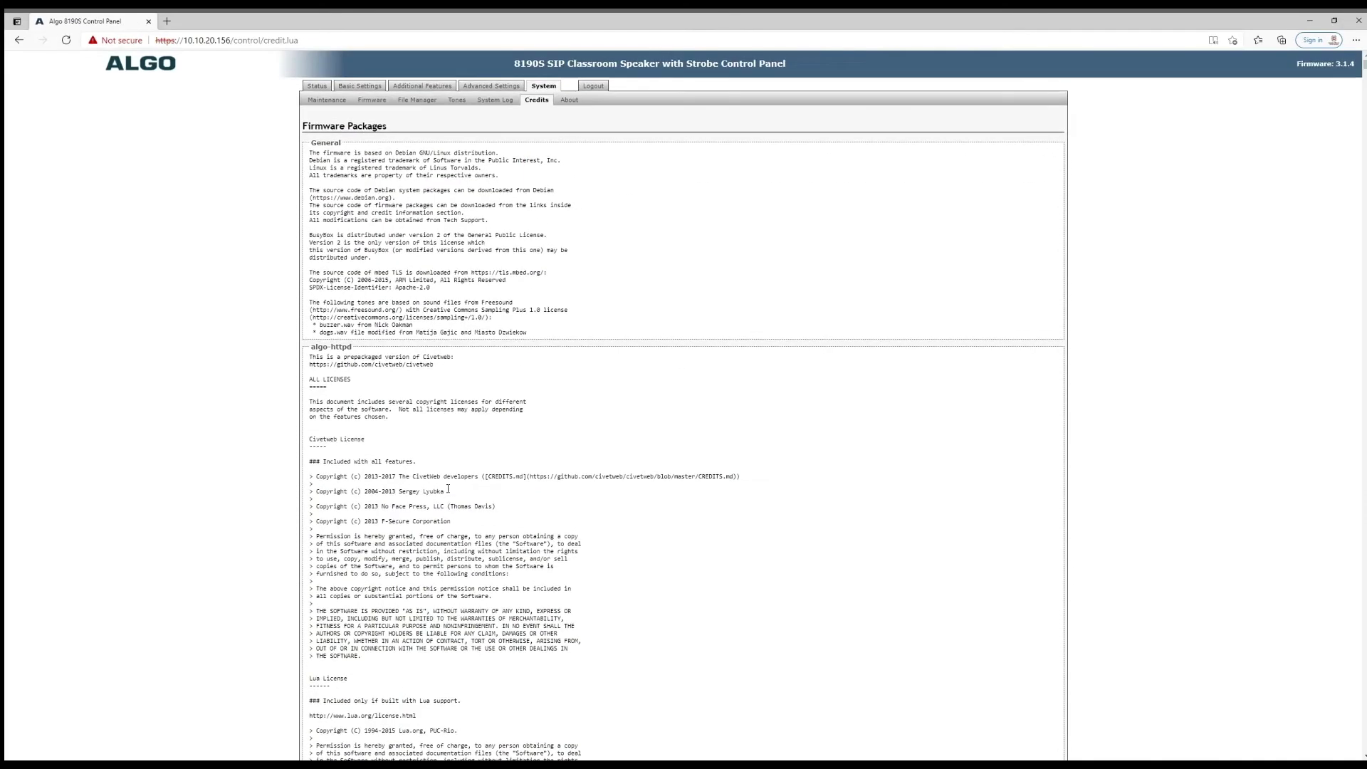
Step: Check the firmware, base and system versions on the About page, then view Input/Output features
click(569, 100)
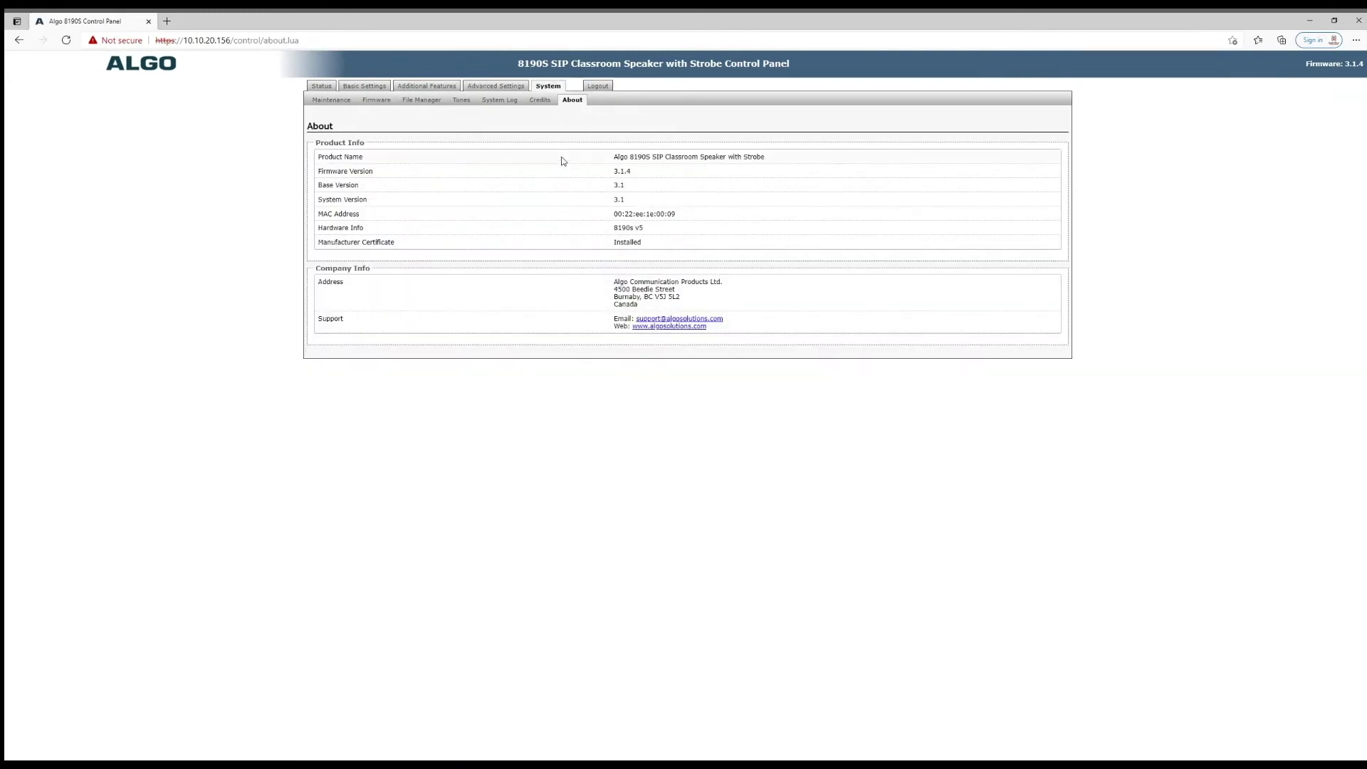
drag(609, 176, 669, 232)
click(647, 213)
click(619, 233)
click(425, 86)
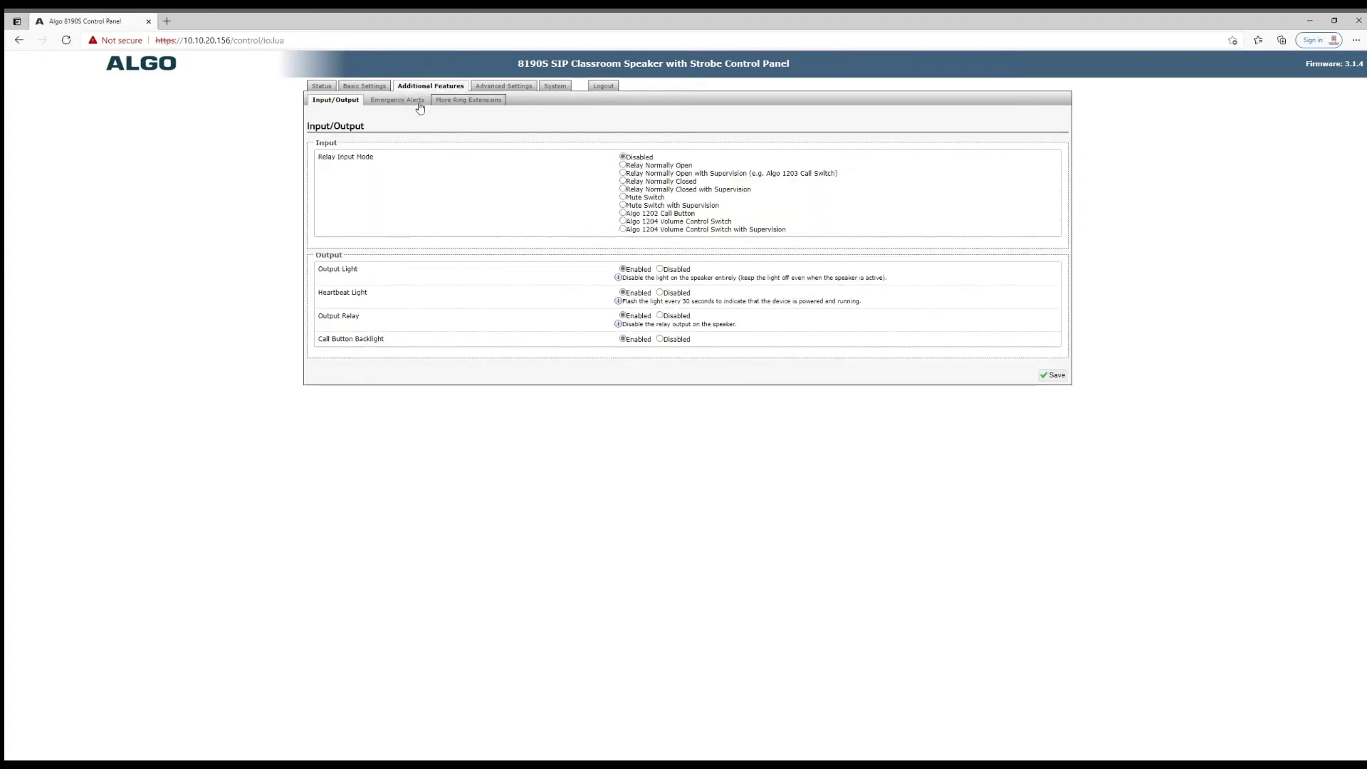
Step: Show the Emergency Alerts page with Call-to-Cancel 6008 and Announcement 1 on 6009
click(394, 100)
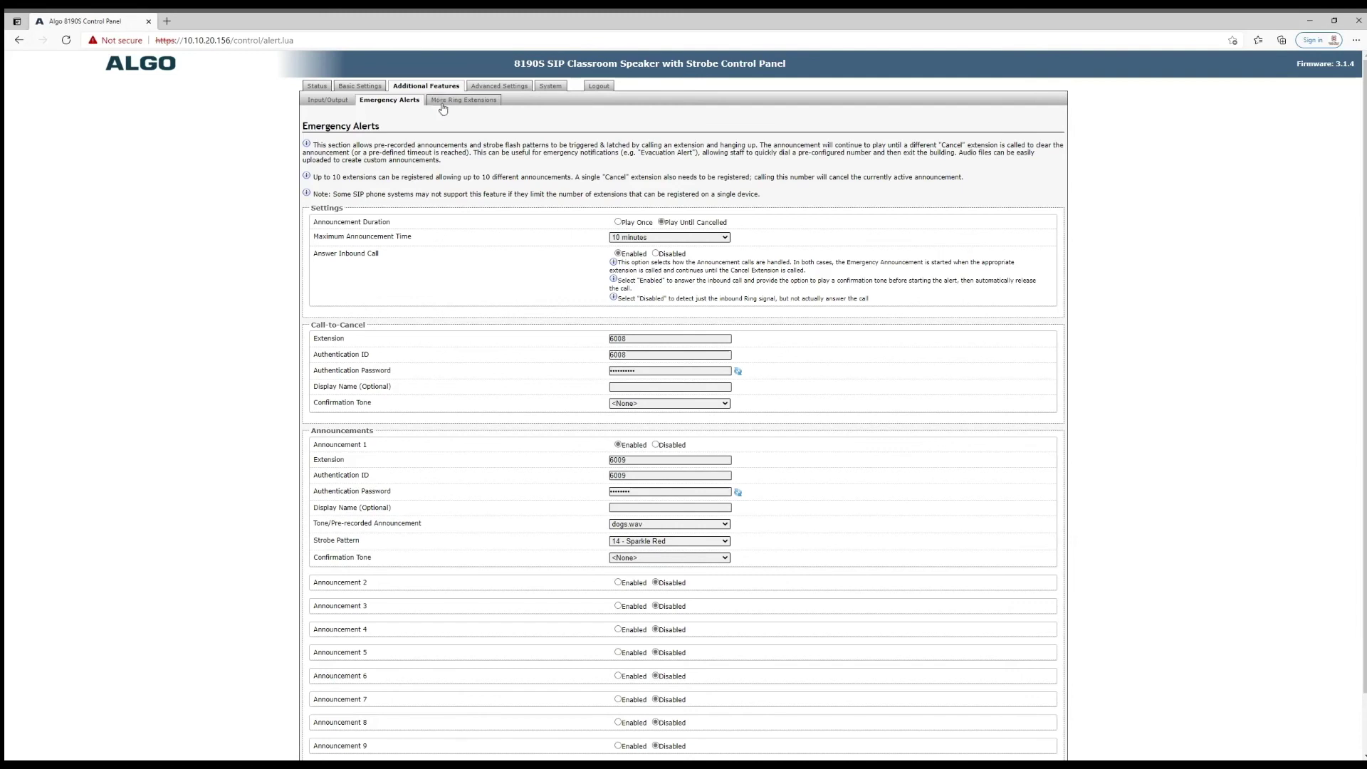
Step: Return to Basic Settings > Multicast and switch Multicast Type to Polycom Group Page
click(498, 86)
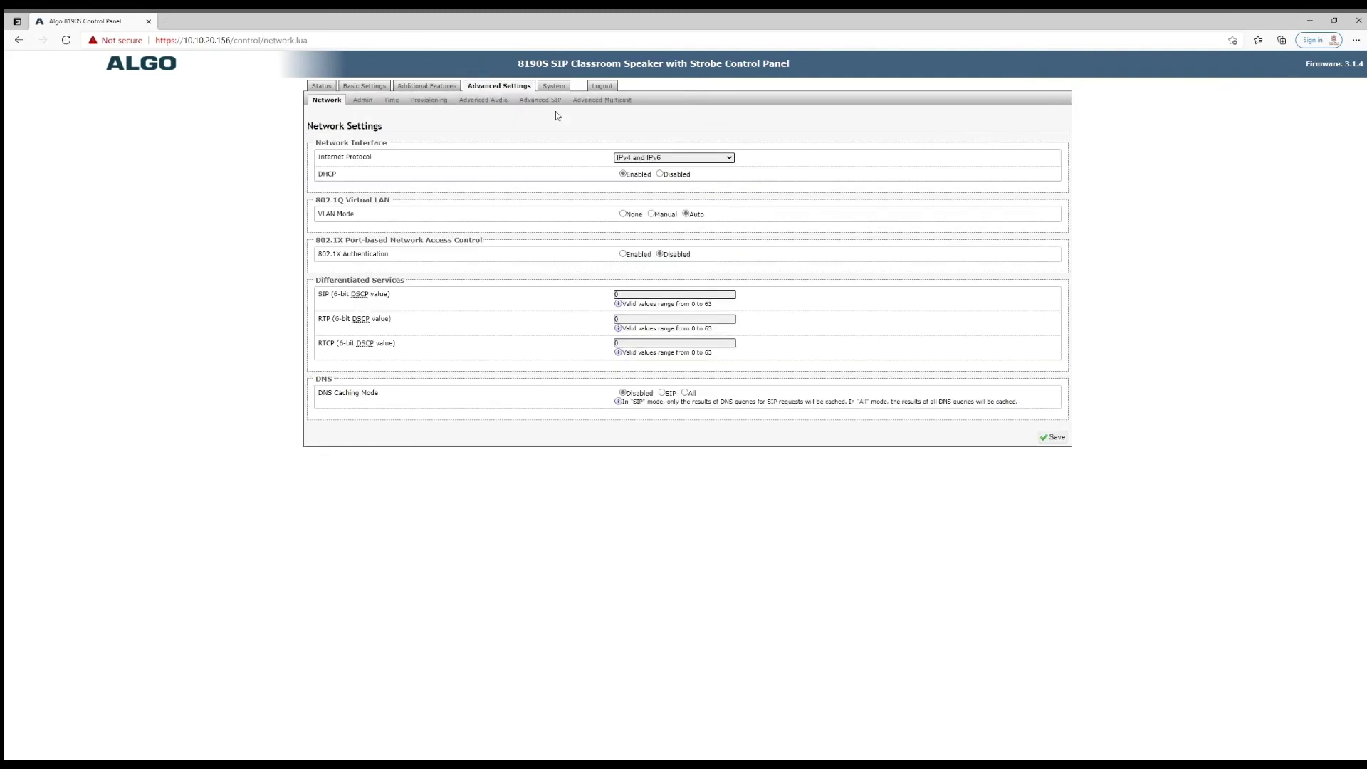
click(416, 87)
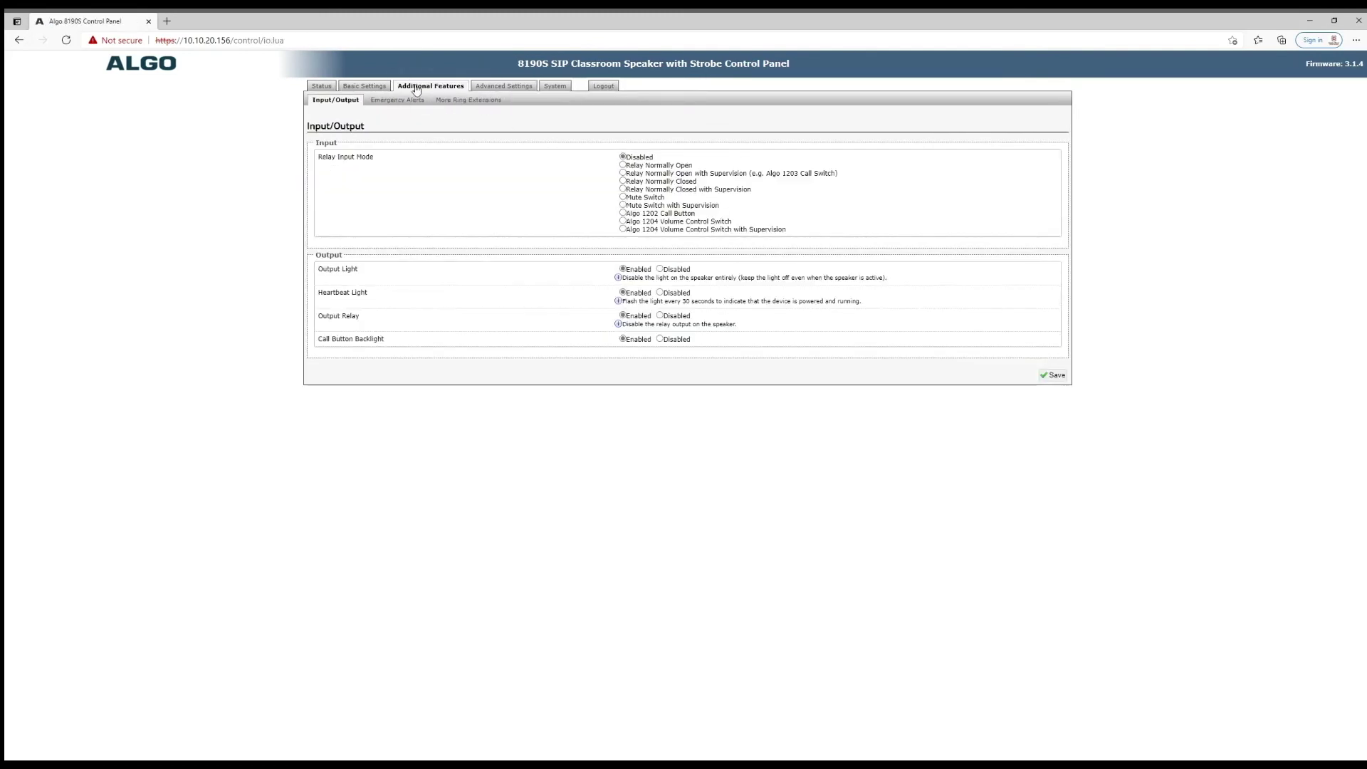
click(398, 101)
click(453, 103)
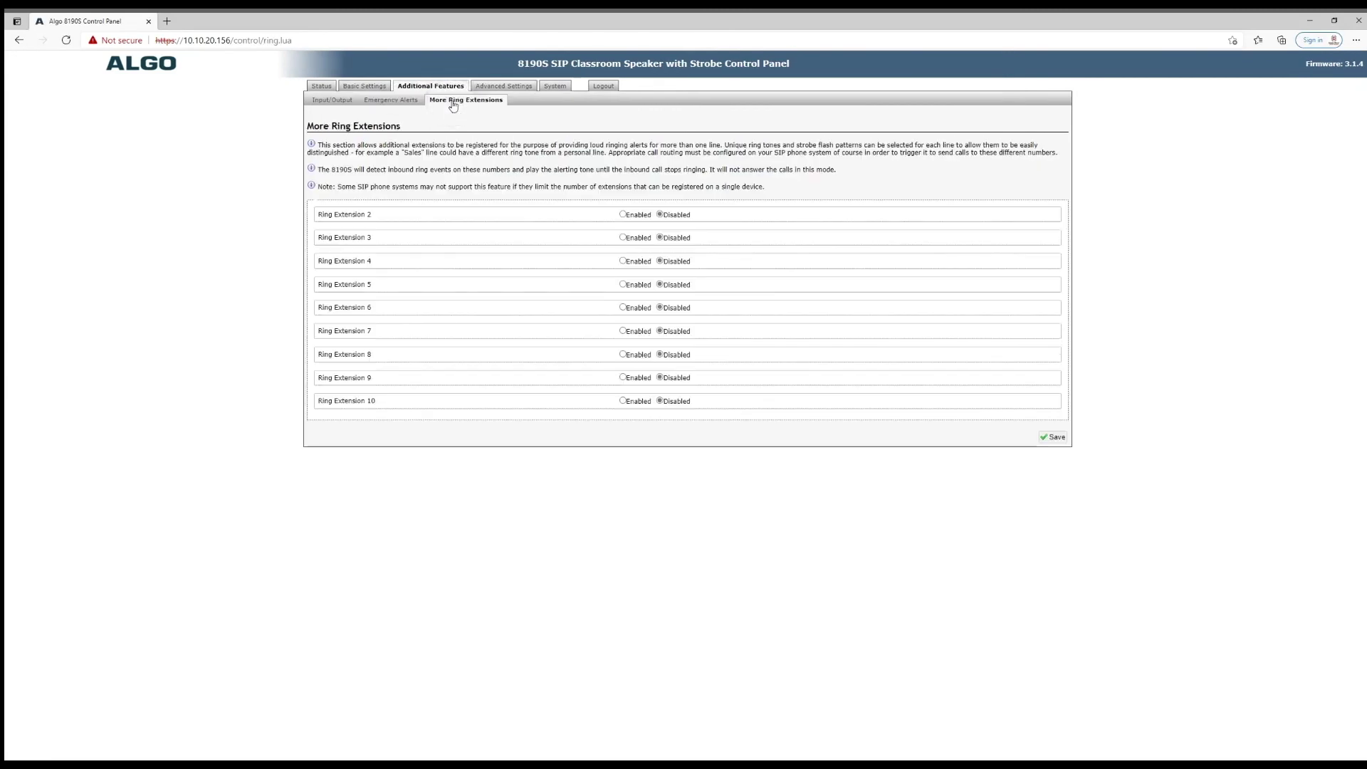
click(364, 86)
click(447, 101)
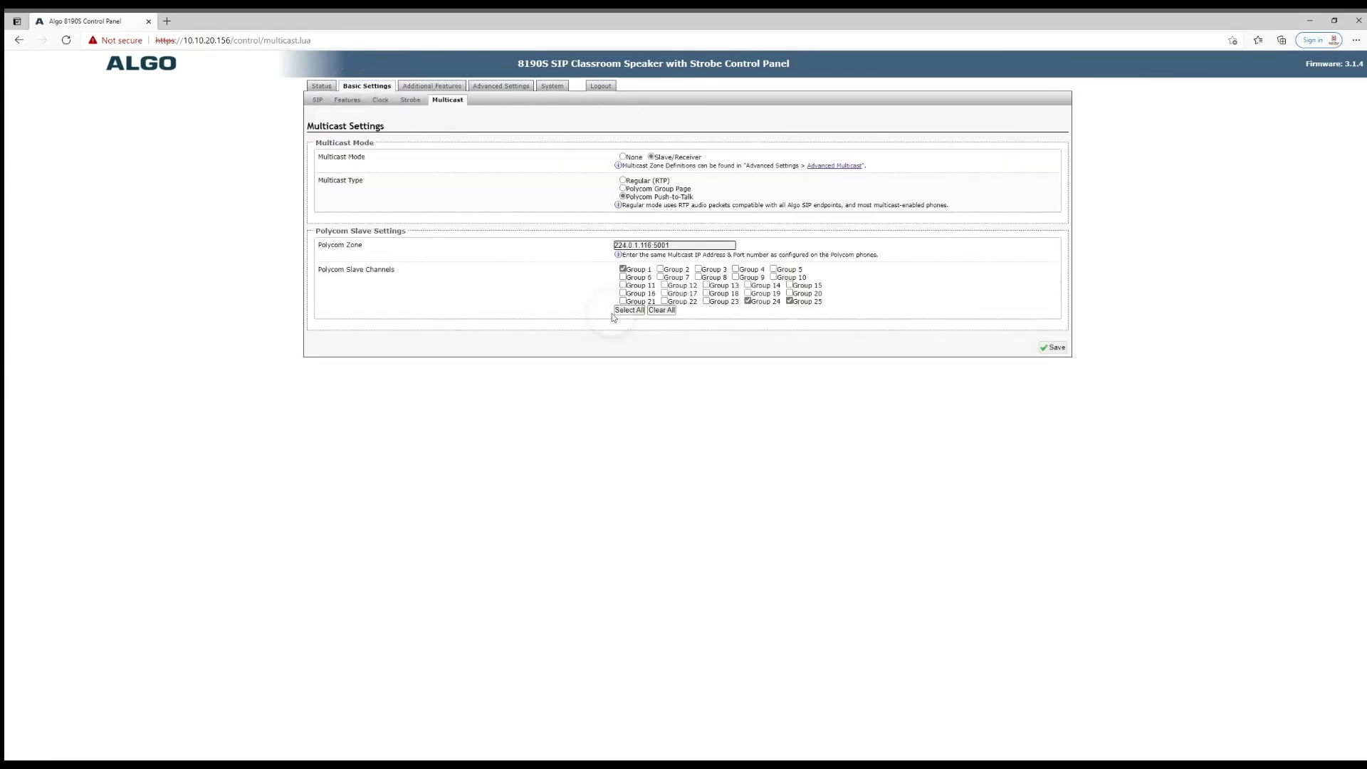
click(622, 190)
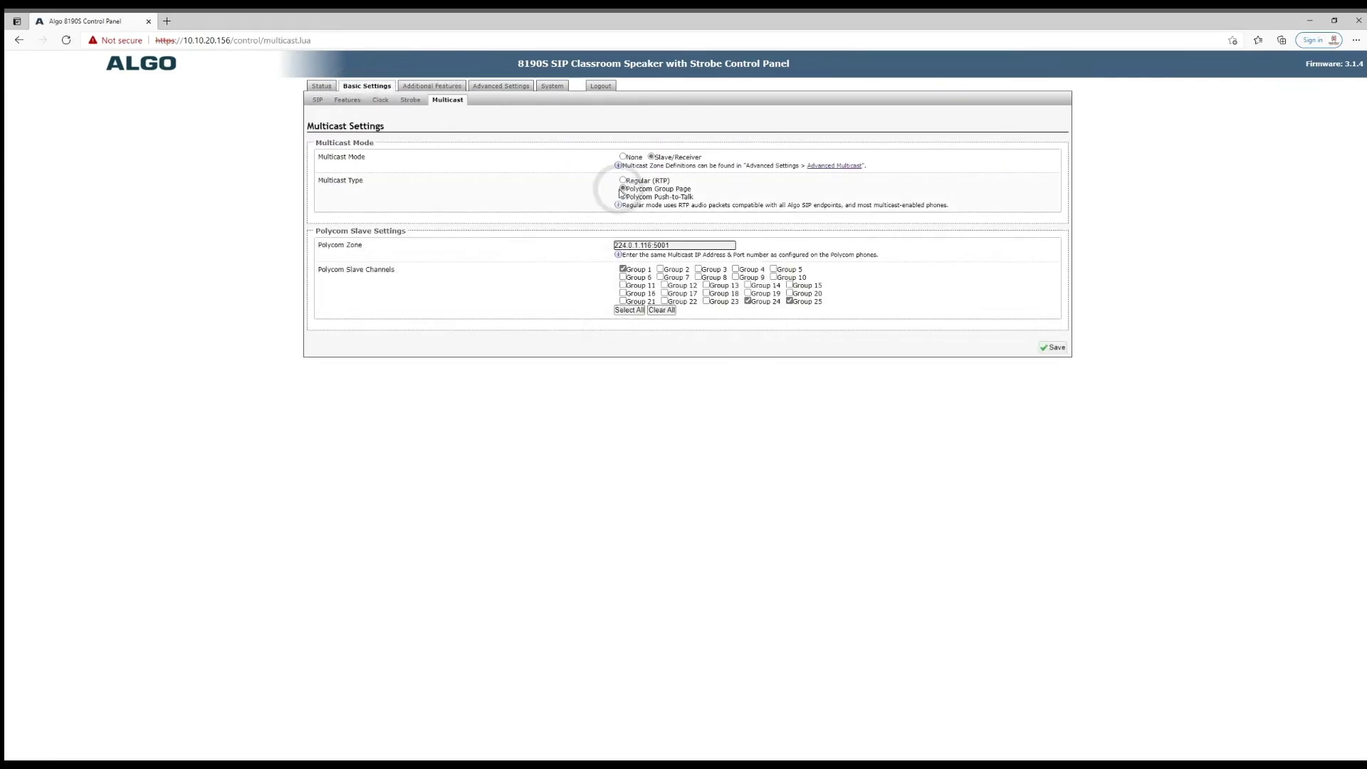